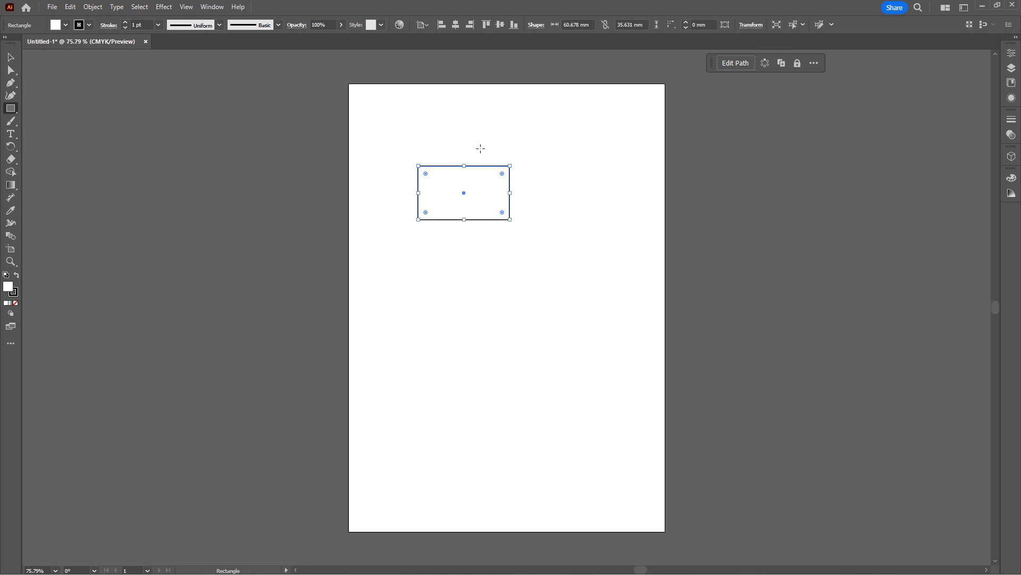
Set the rectangle's width to 88.9 mm and its height to 50.8 mm.
double_click(573, 25)
type("88.9")
left_click(628, 25)
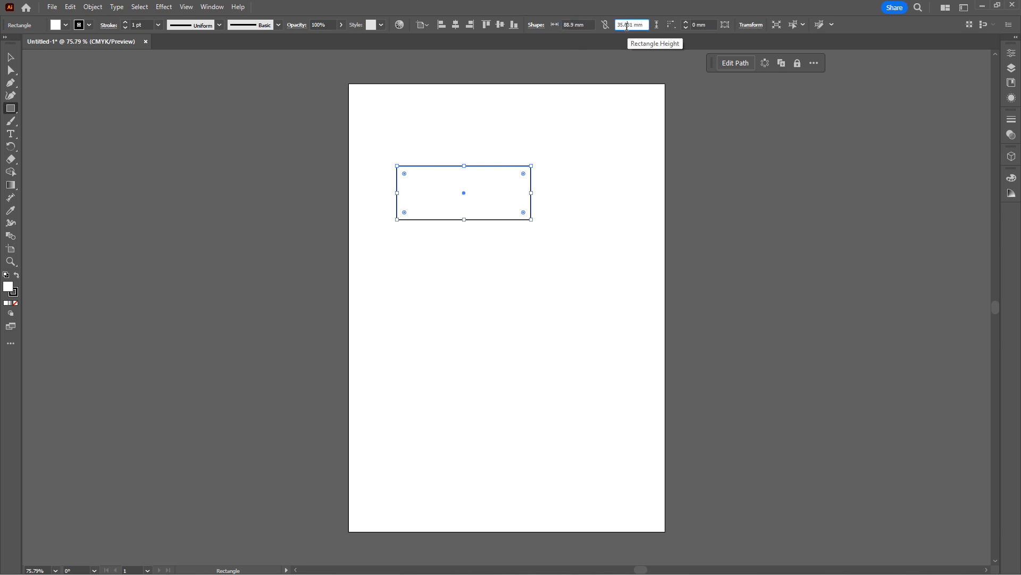
double_click(622, 25)
type("50.8")
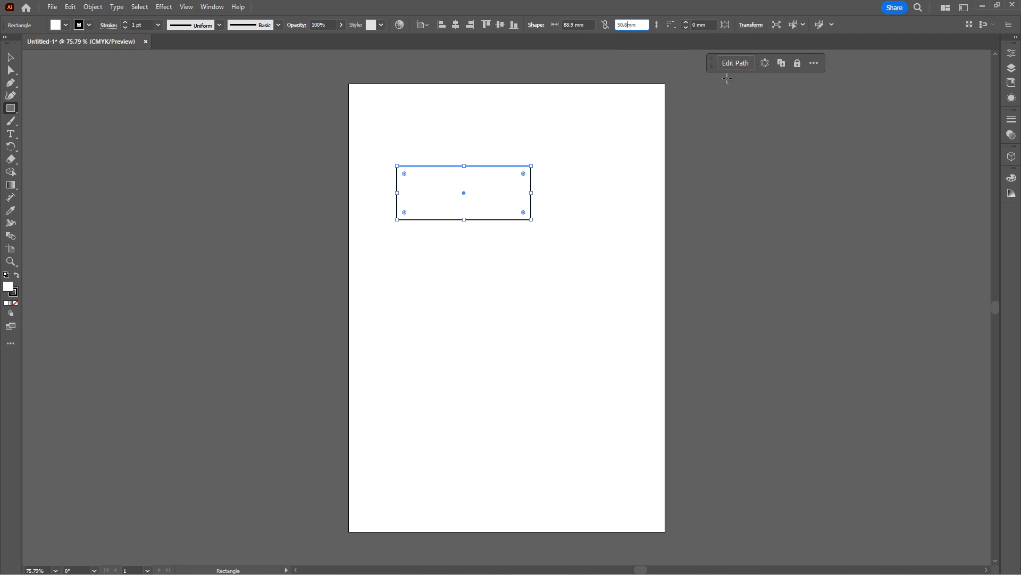
key("Return")
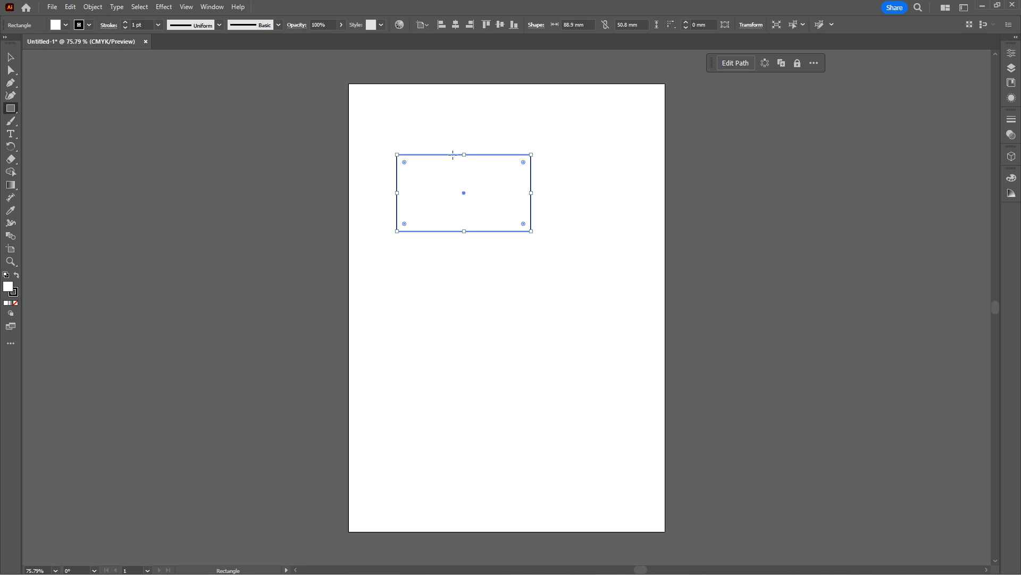
Add 6 mm to both the height and the width of the rectangle.
left_click(645, 24)
type("+6")
key("shift+Tab")
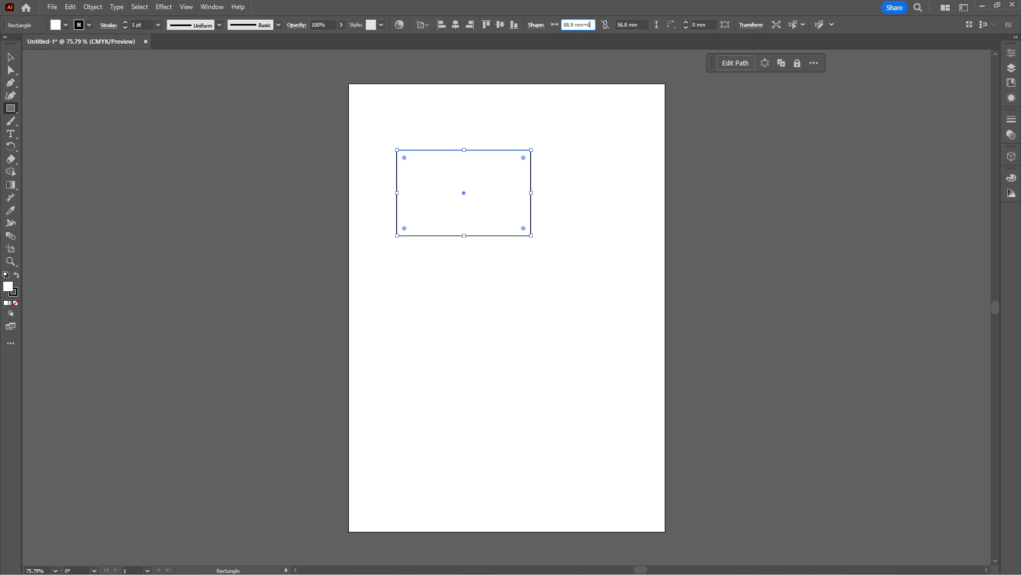
type("+6")
key("Return")
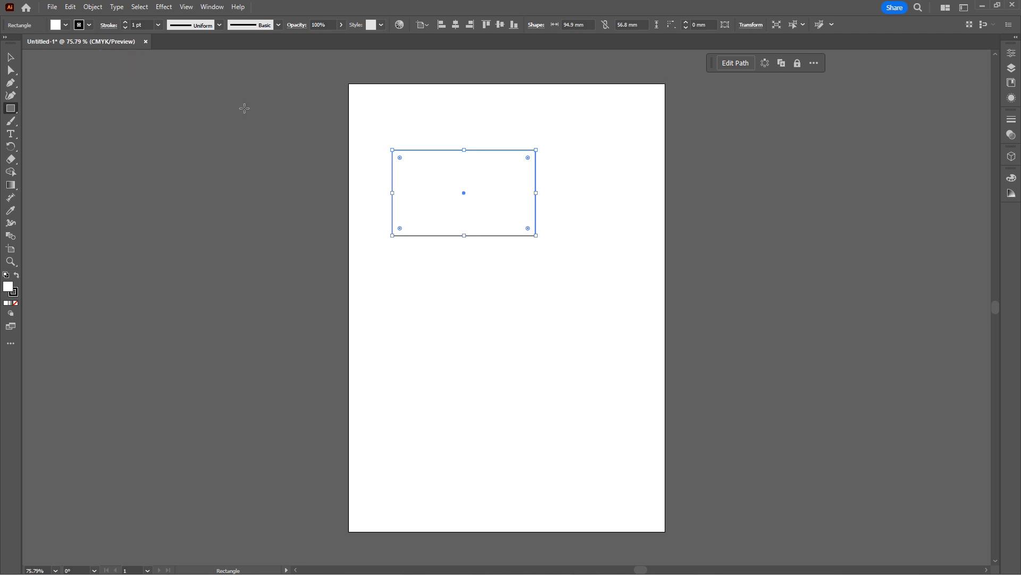
Duplicate the rectangle edge to edge into a grouped grid of two columns and five rows, centred on the artboard.
left_click(11, 58)
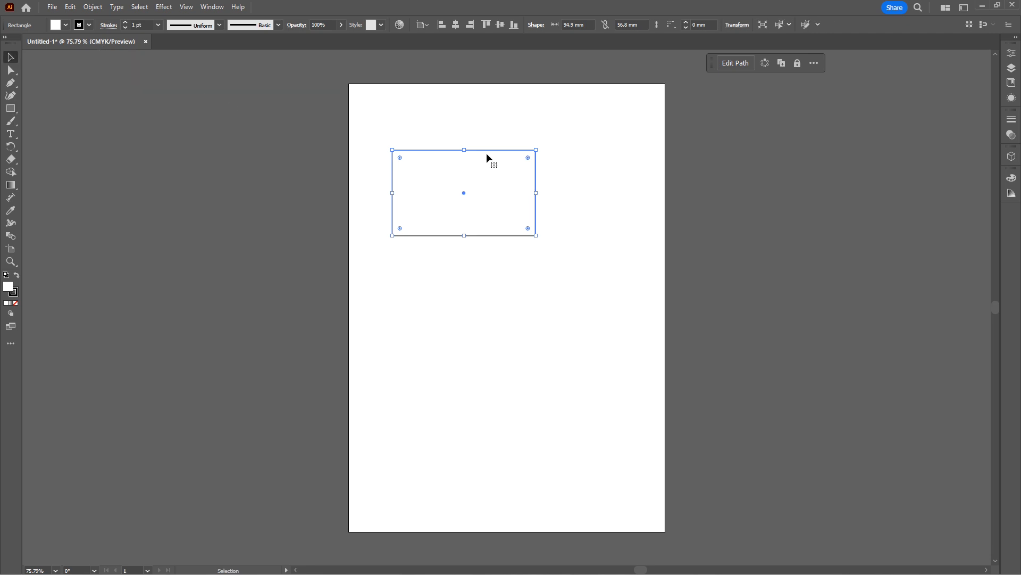
left_click_drag(486, 150, 449, 150)
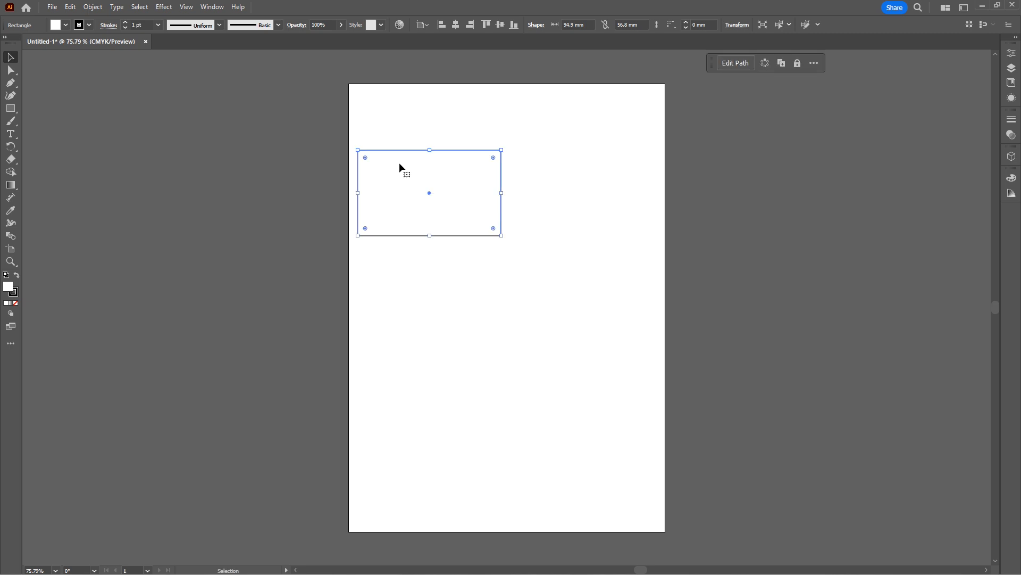
left_click_drag(361, 171, 503, 249)
left_click(475, 202, "shift")
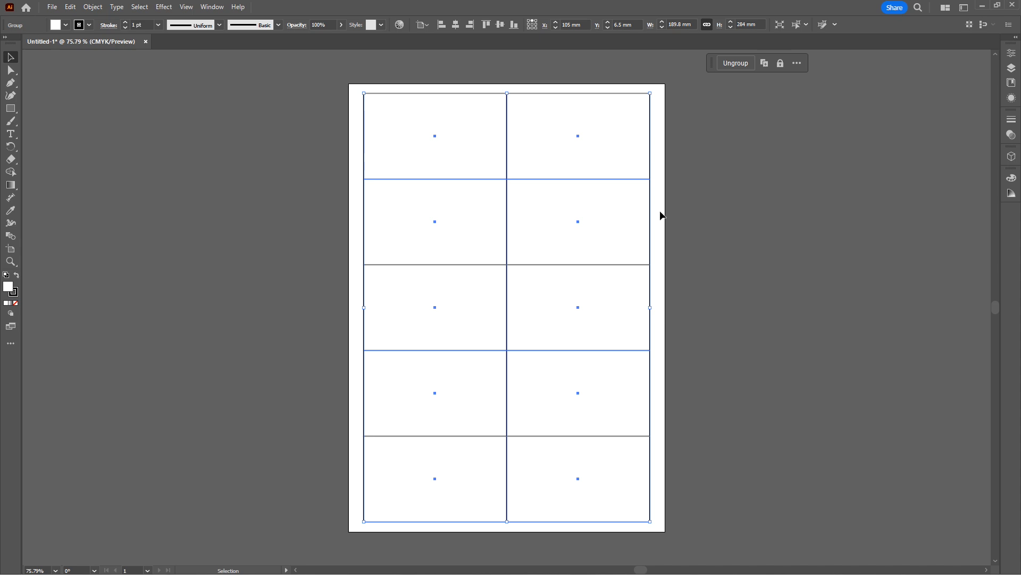
left_click(662, 215)
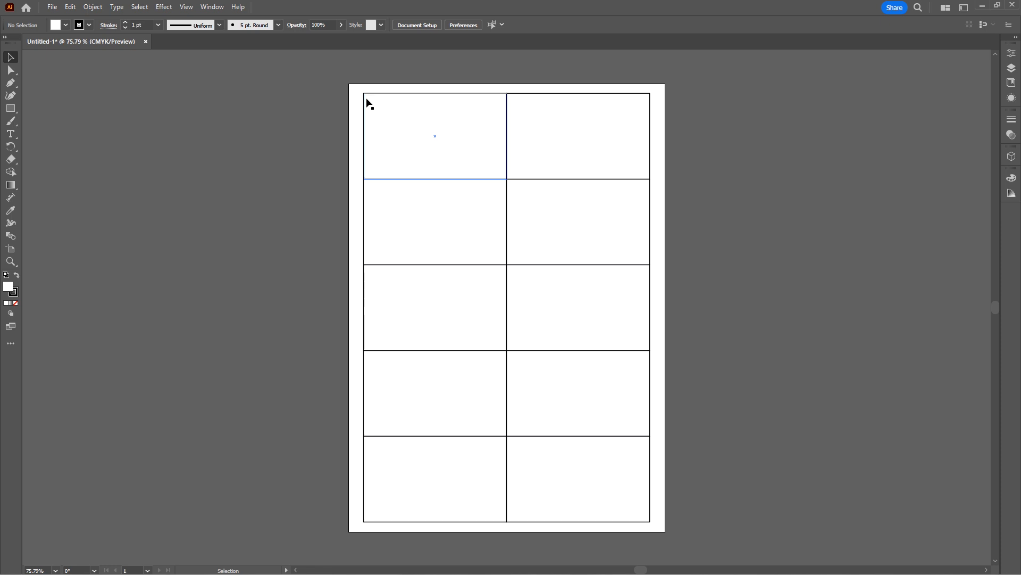
Duplicate the artboard with its rectangle grid and place the copy to the left of the original.
key("shift+o")
left_click_drag(530, 284, 201, 285)
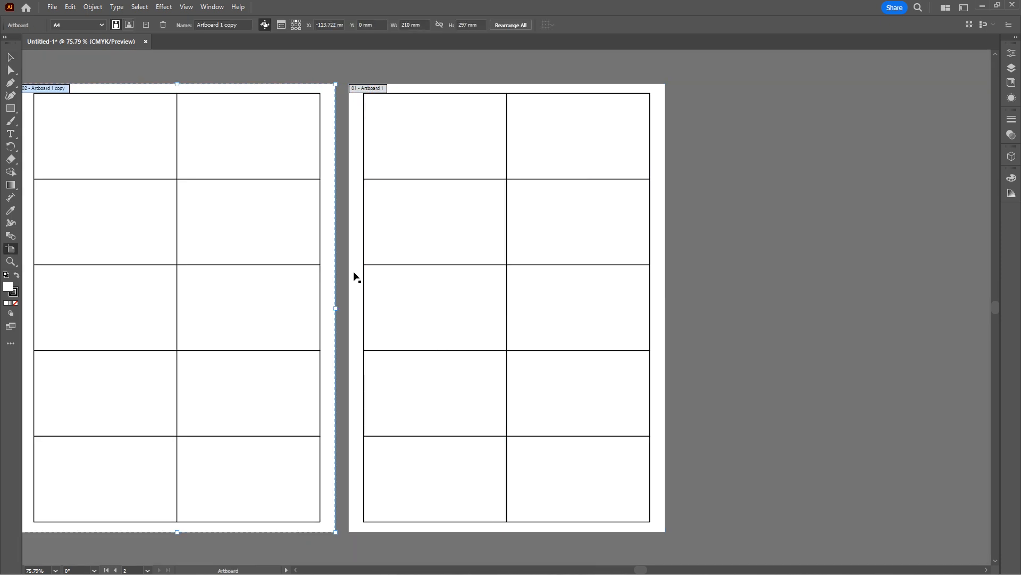
left_click_drag(399, 279, 546, 270)
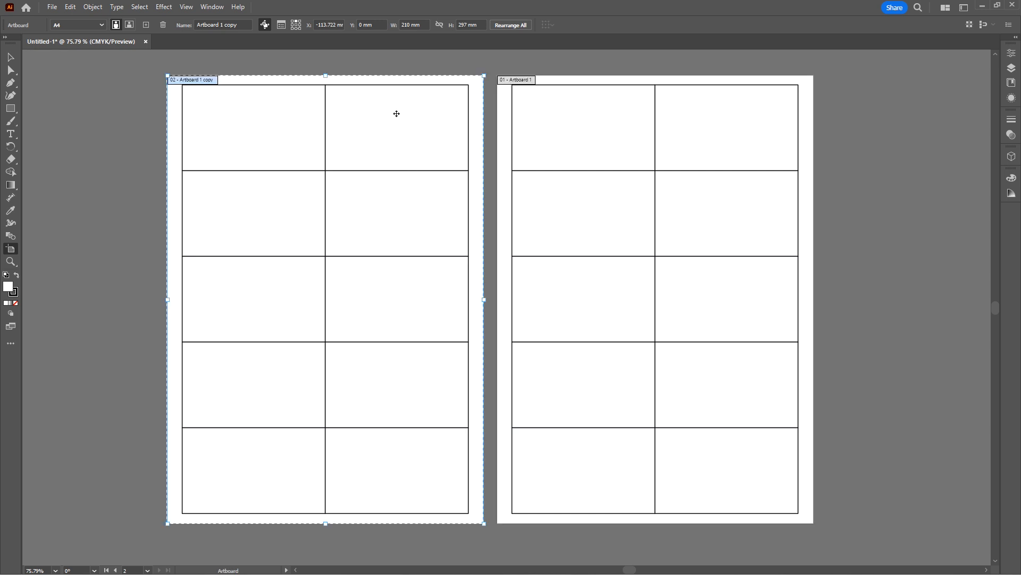
Ungroup the rectangle grid on the duplicated artboard and deselect it.
left_click(16, 60)
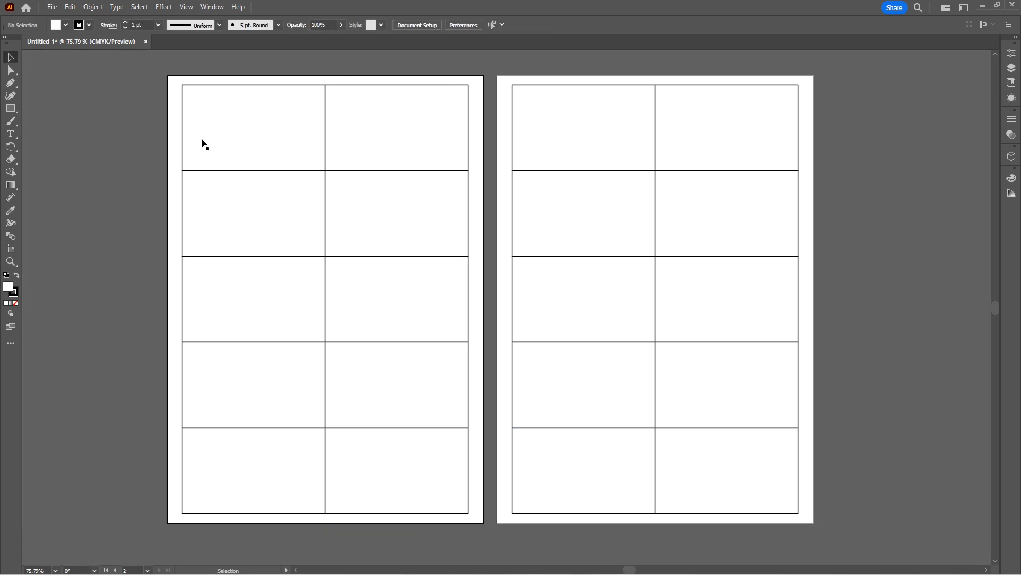
left_click(375, 151)
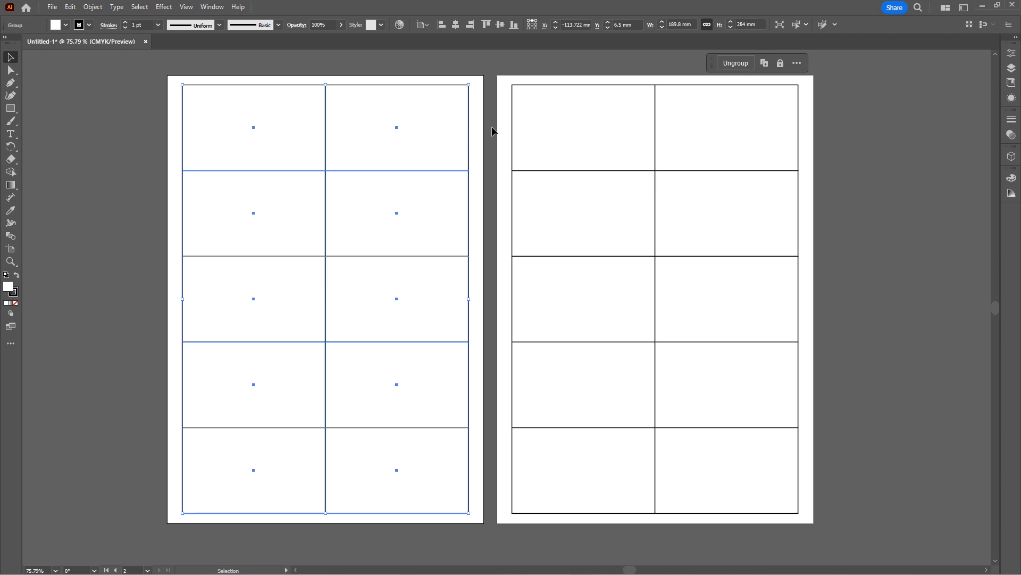
key("ctrl")
key("ctrl+shift+g")
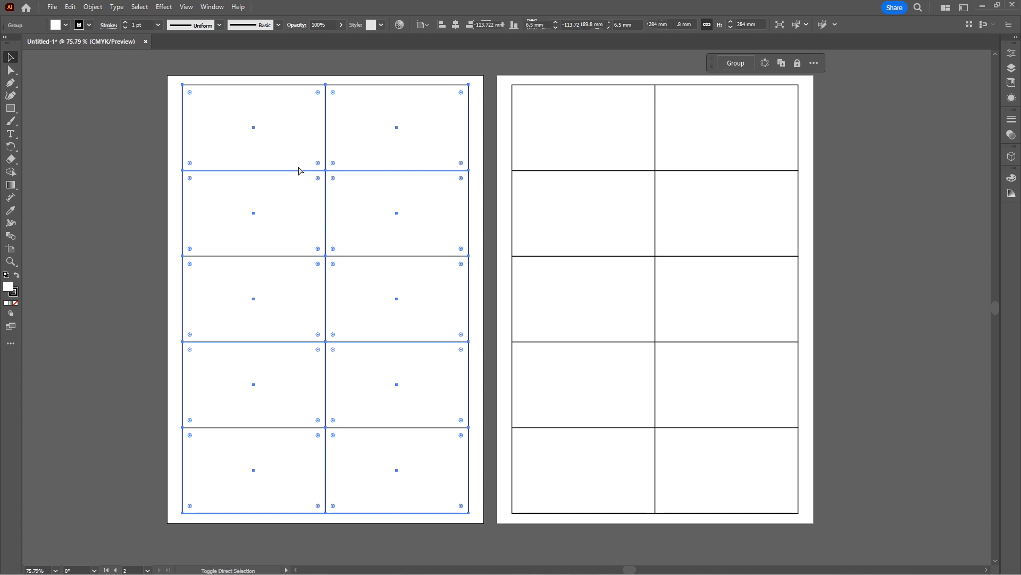
left_click(387, 80)
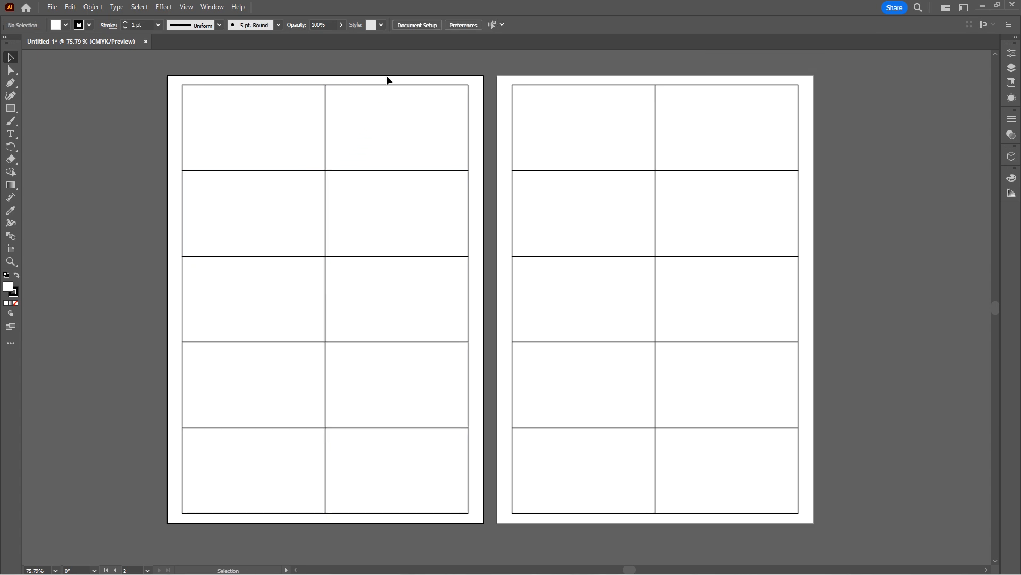
Delete nine of the ungrouped rectangles on the duplicated artboard, keeping only the one in the upper-left corner of the grid.
left_click(386, 90)
key("Delete")
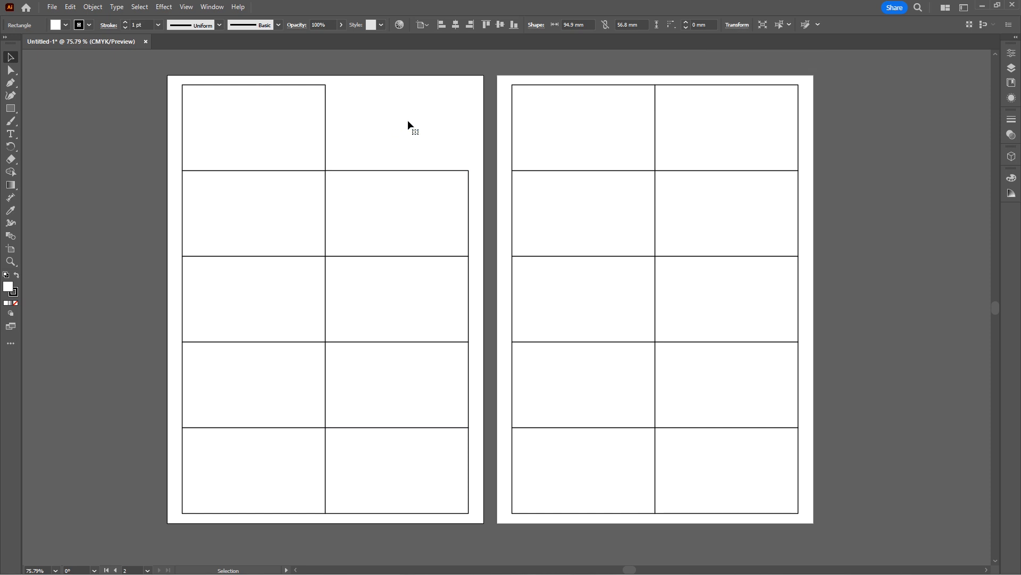
left_click_drag(402, 137, 379, 463)
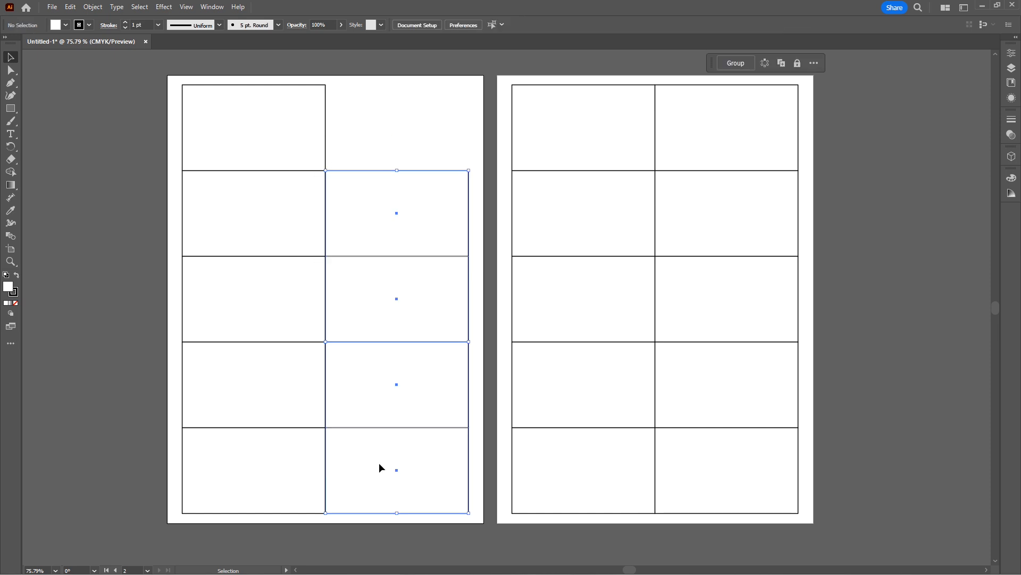
key("Delete")
left_click_drag(361, 241, 260, 380)
key("Delete")
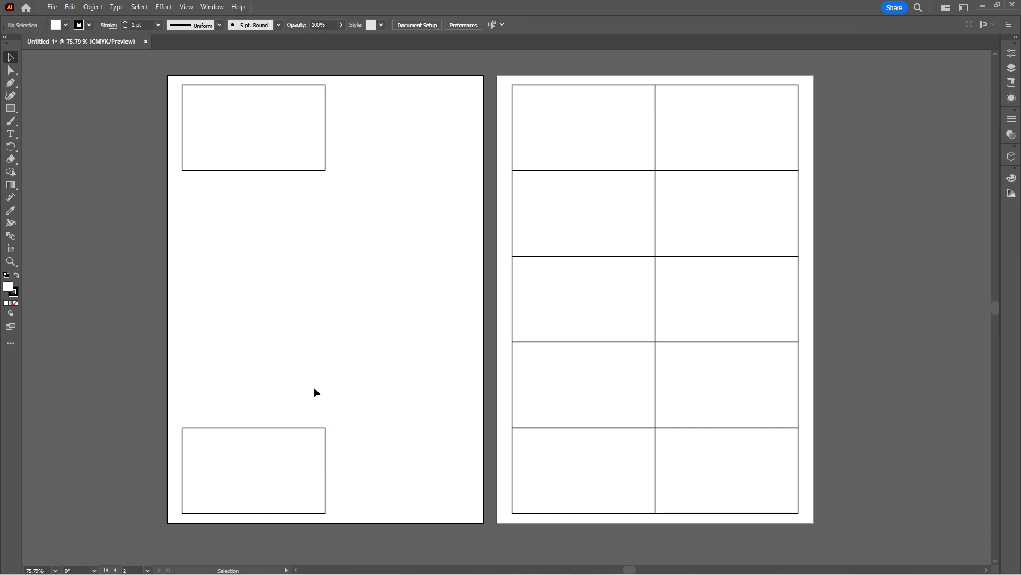
left_click_drag(315, 399, 246, 487)
key("Delete")
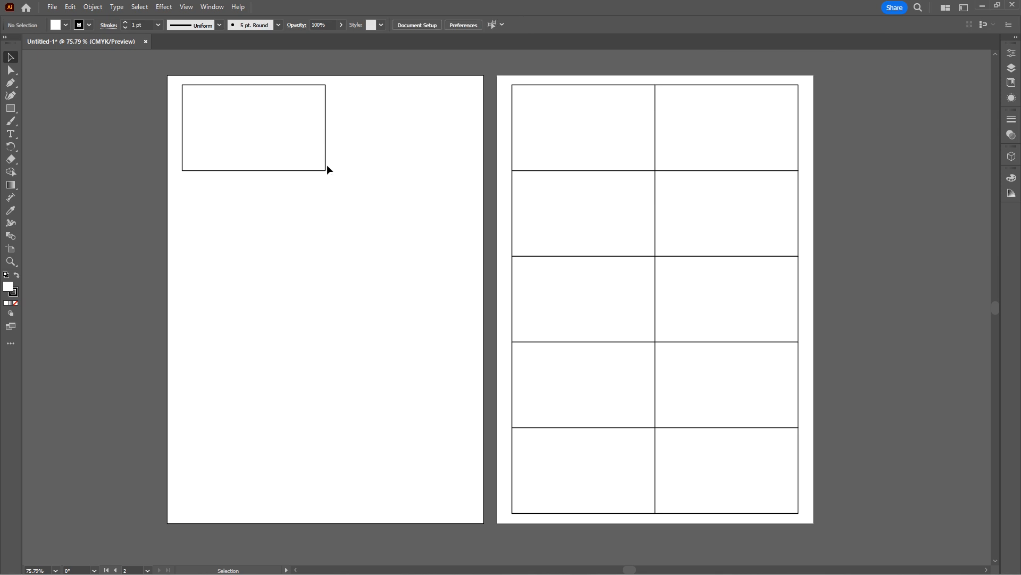
Move the remaining rectangle to the middle of its artboard and create trim marks around it.
left_click(323, 167)
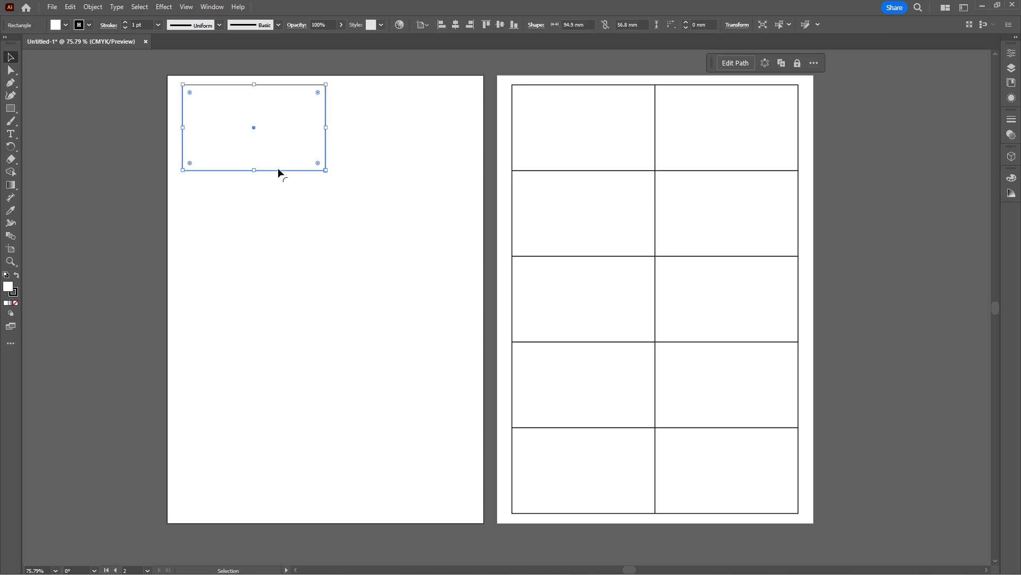
left_click_drag(277, 170, 350, 331)
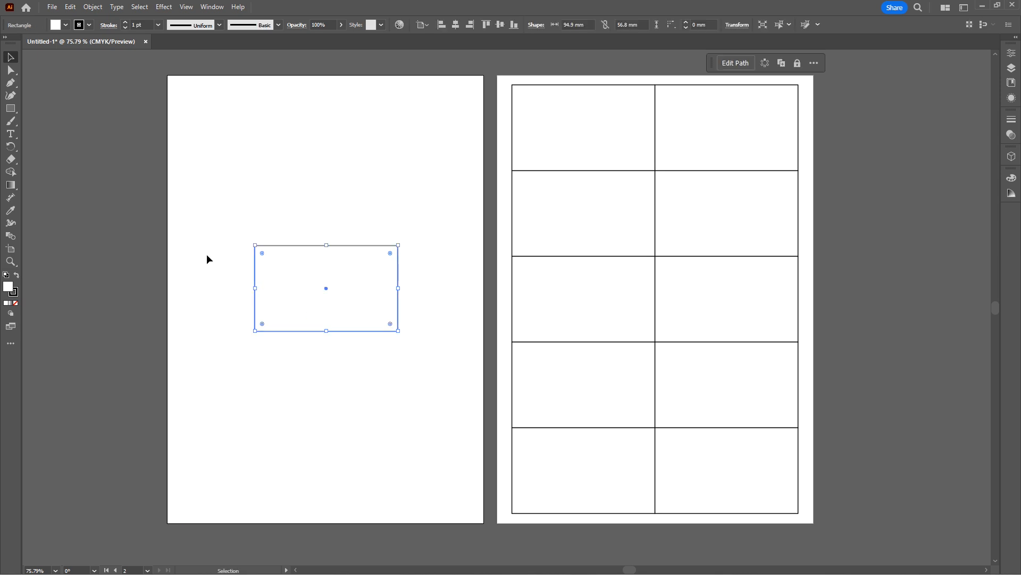
left_click(140, 7)
mouse_move(118, 5)
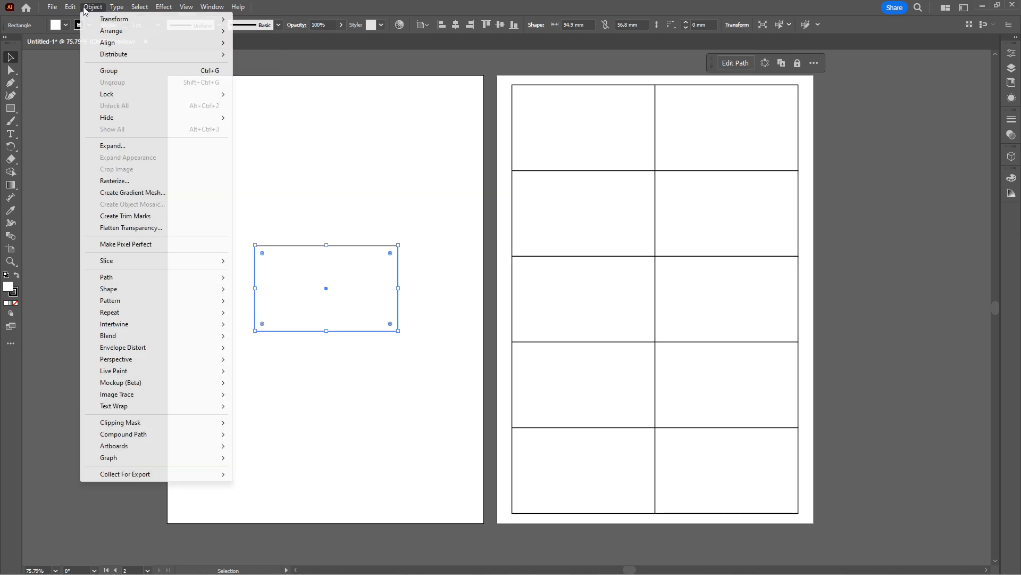
mouse_move(70, 7)
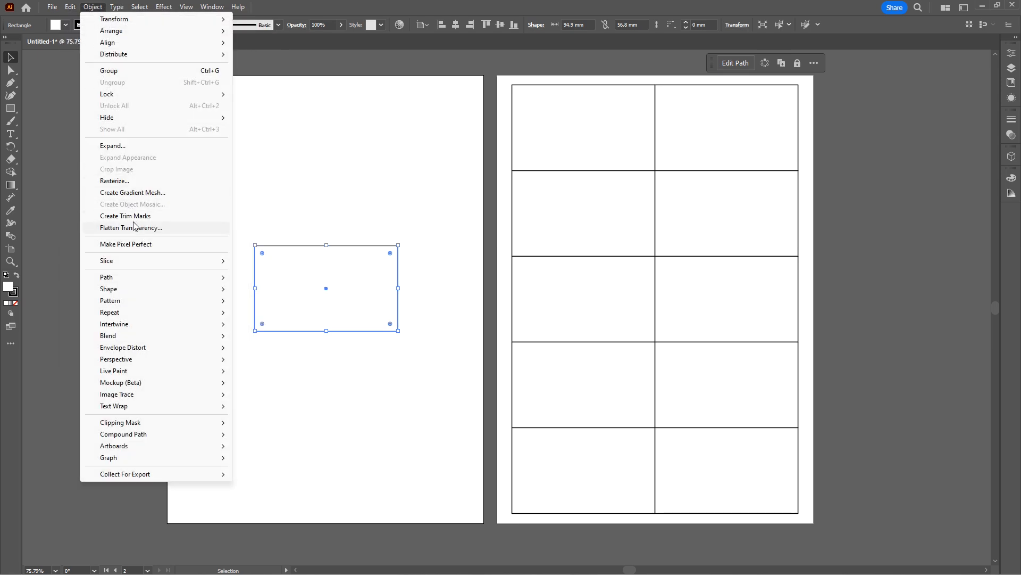
left_click(134, 216)
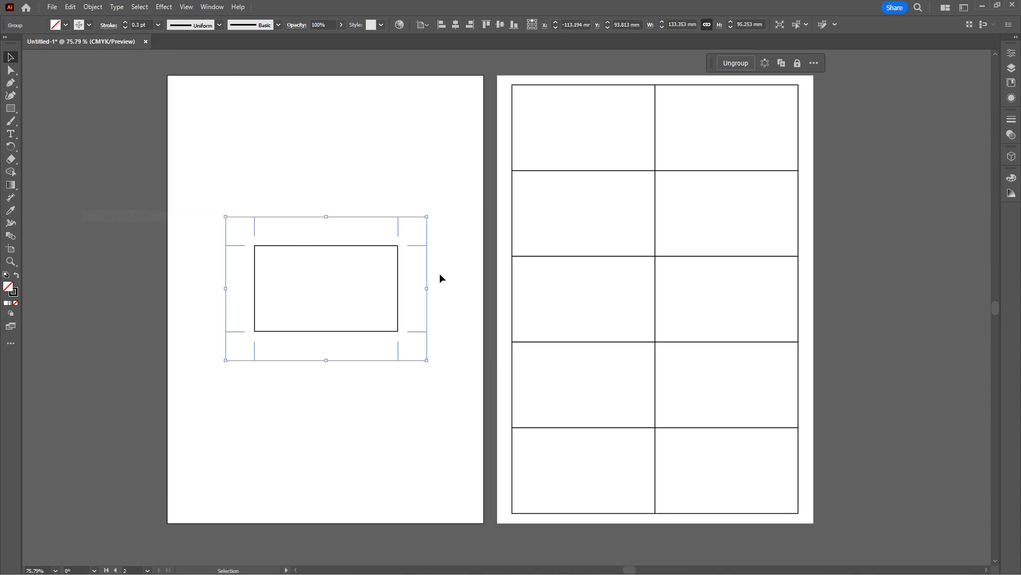
left_click(403, 208)
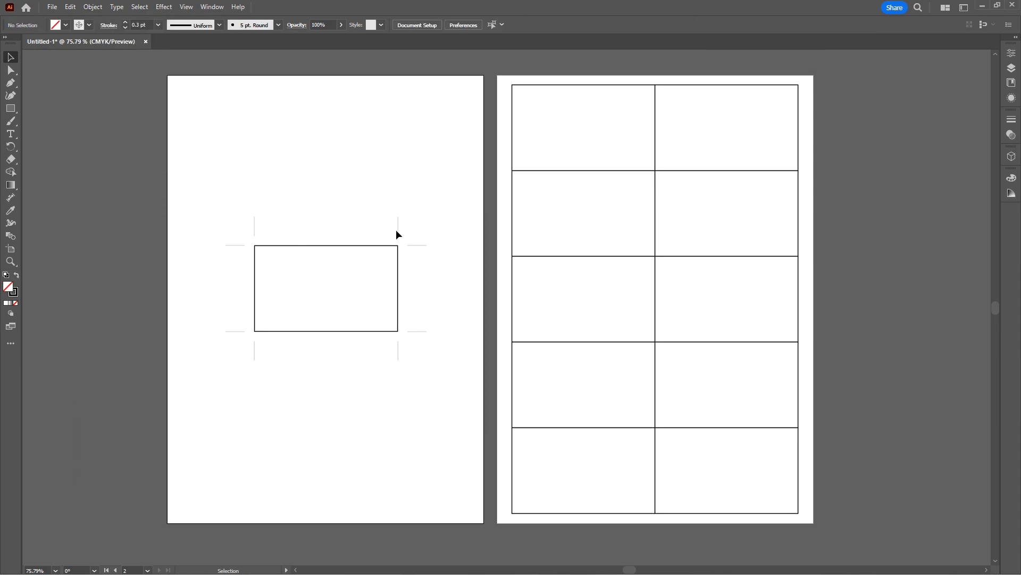
left_click(608, 152)
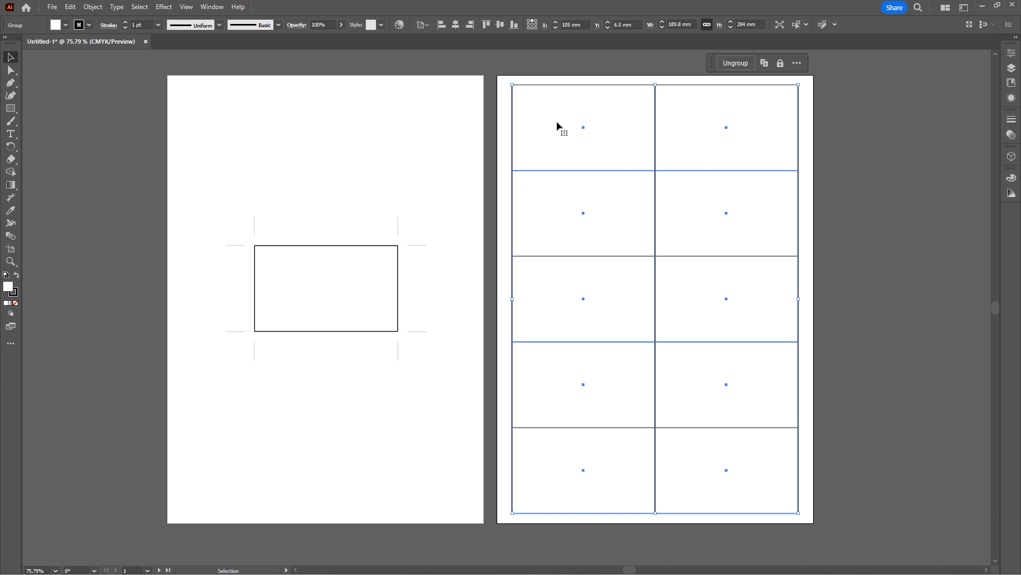
left_click(501, 182)
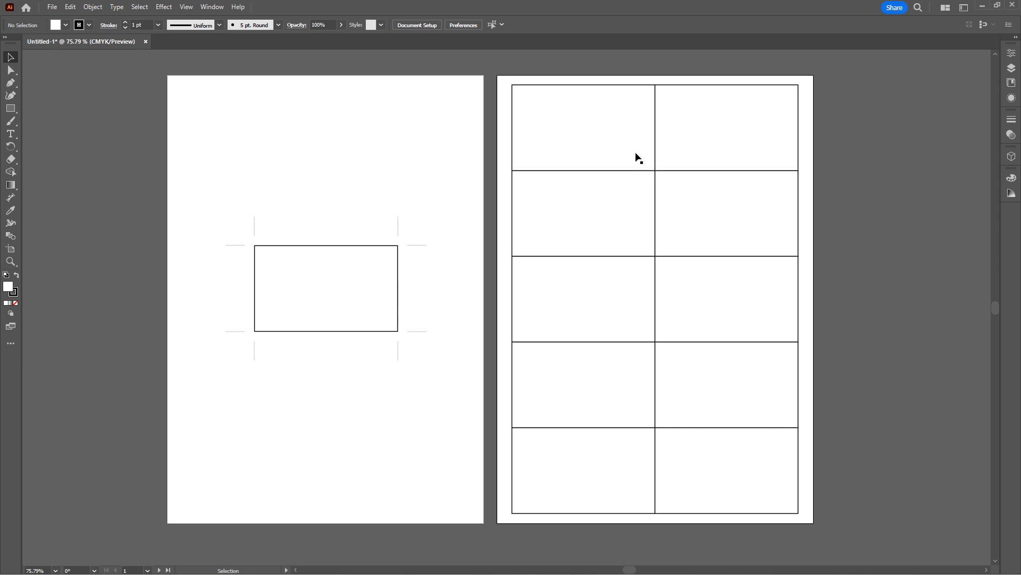
left_click_drag(636, 155, 670, 333)
key("ctrl+z")
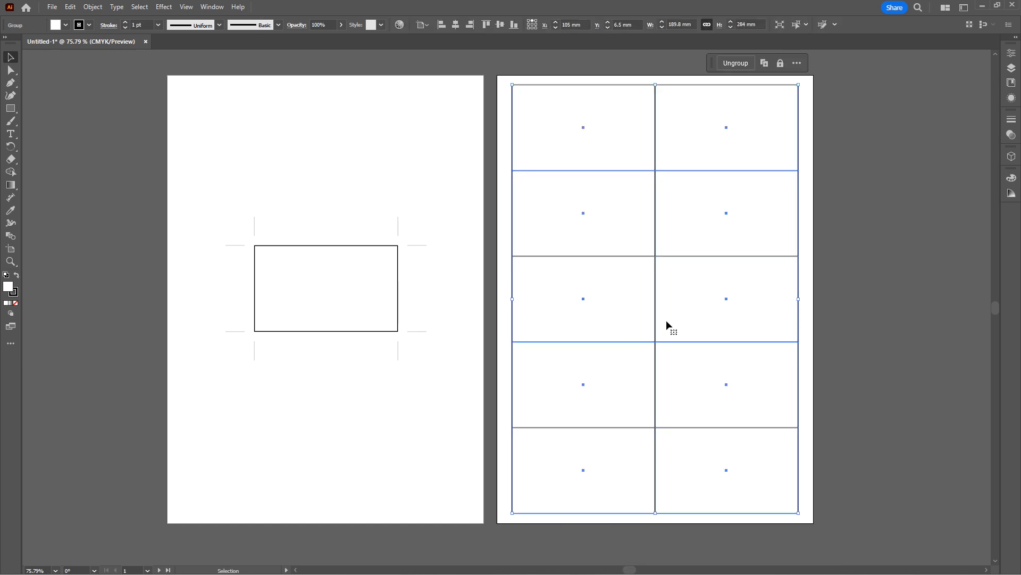
Ungroup the grid of ten rectangles on the original artboard and deselect it.
key("ctrl")
left_click(668, 324, "ctrl")
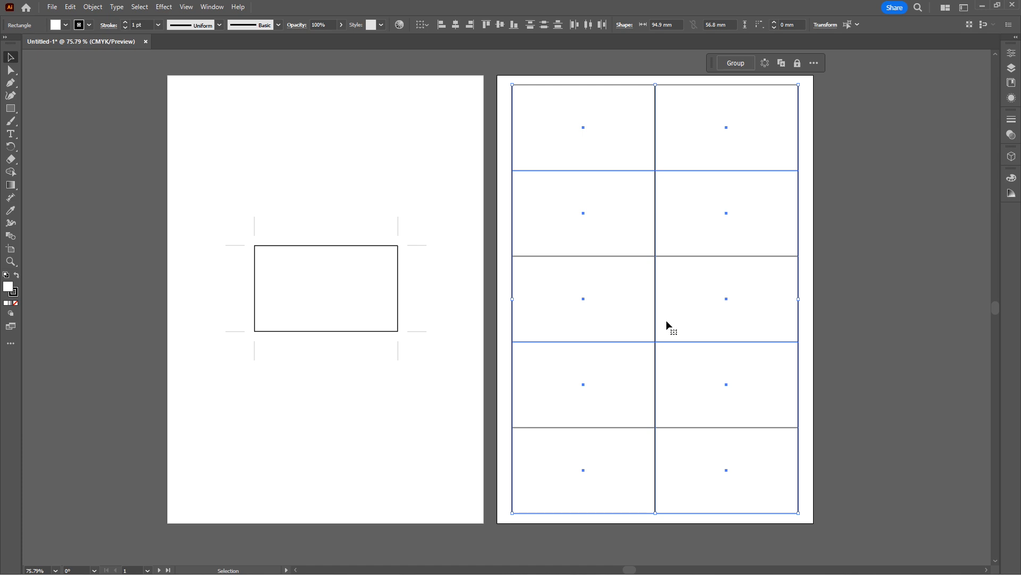
left_click(547, 68)
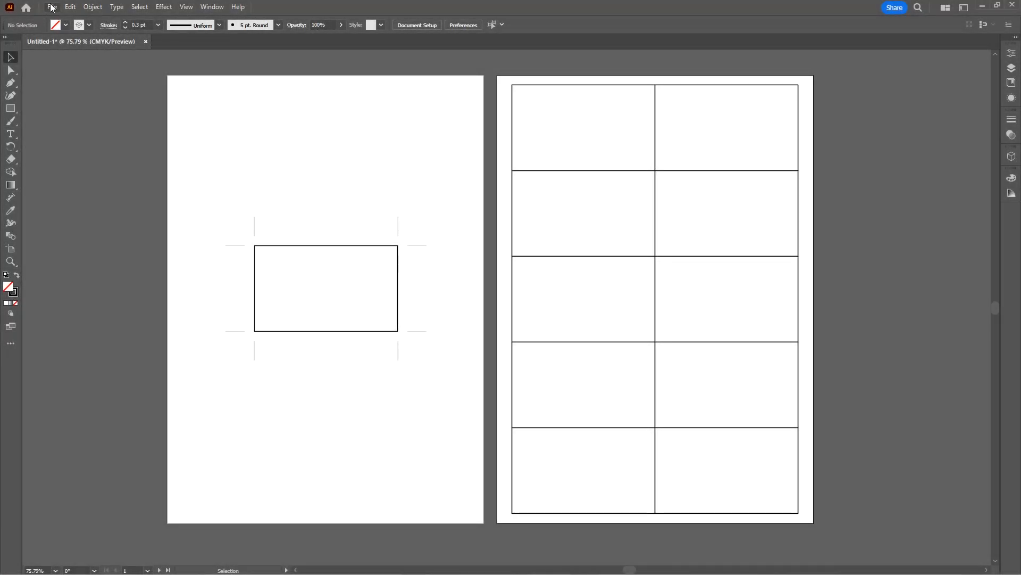
Open the chooser for running another script file and browse to Local Disk (C:).
left_click(53, 7)
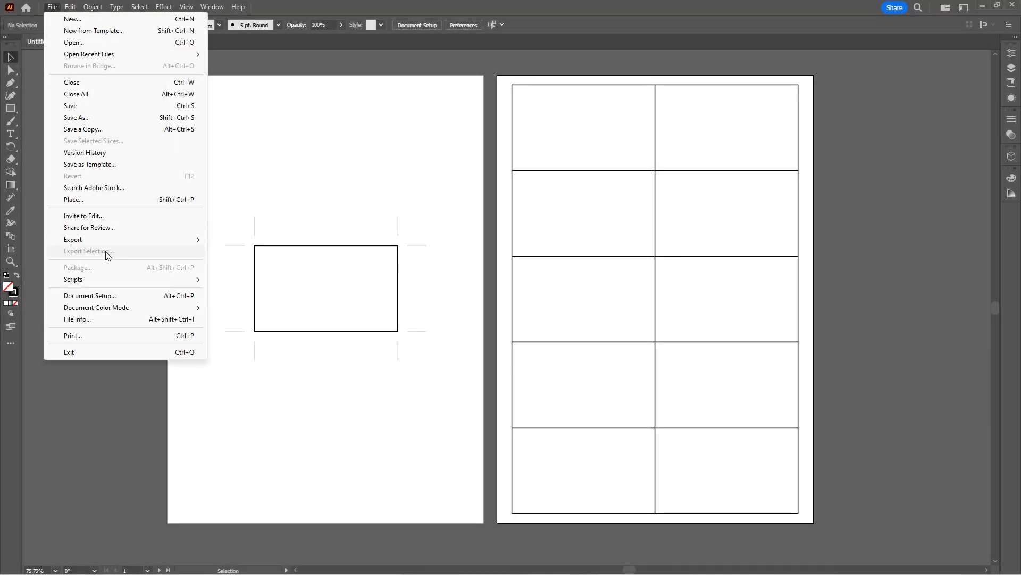
mouse_move(111, 282)
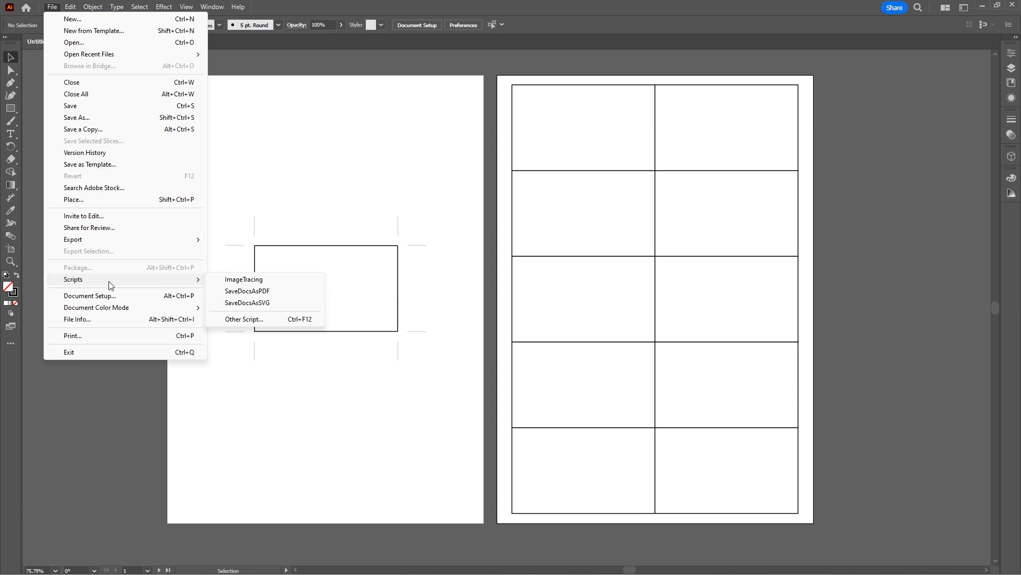
left_click(257, 321)
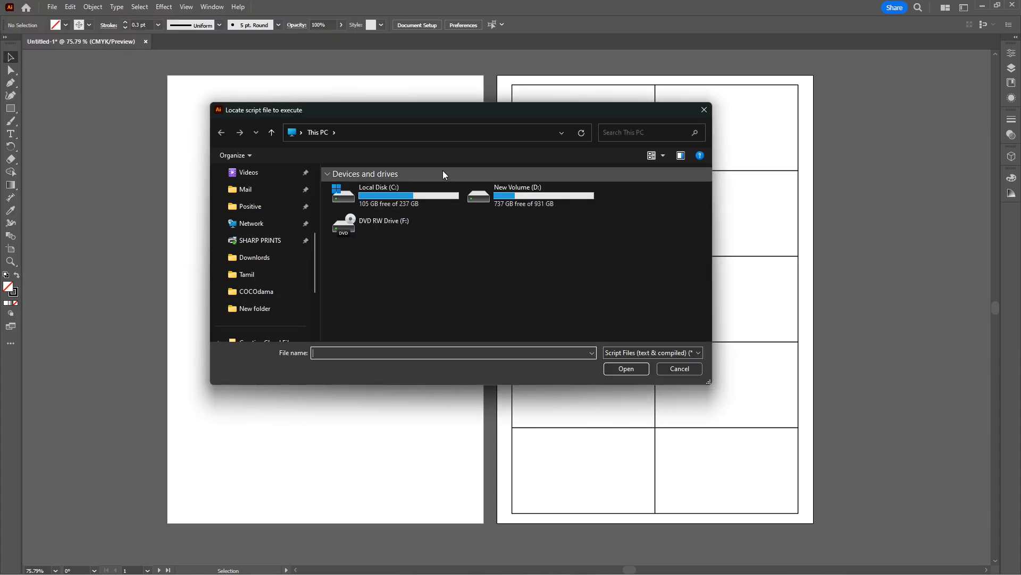
double_click(427, 197)
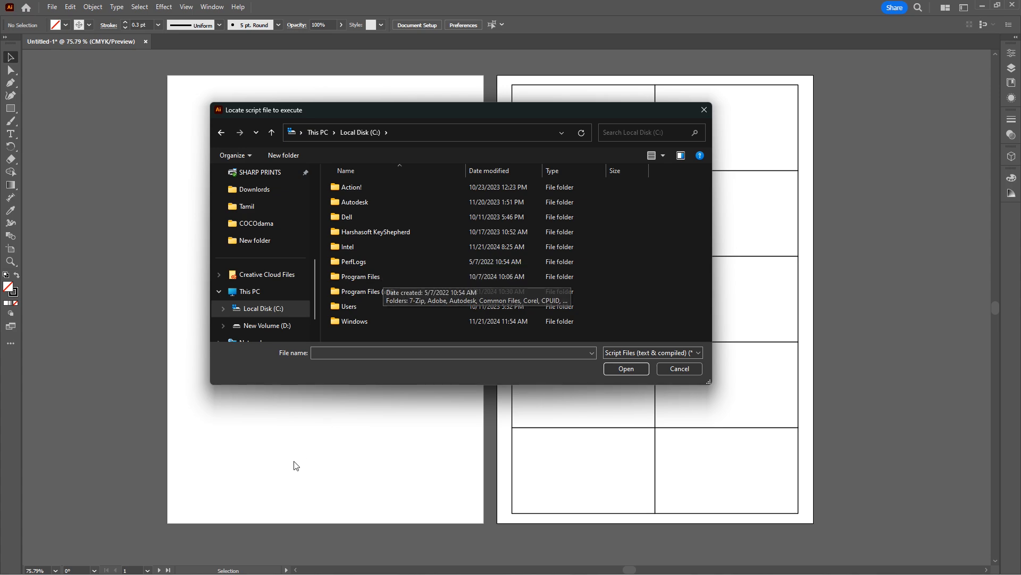
Copy the path C:\Program Files\Adobe\Adobe Illustrator 2024\Presets\en_GB\Scripts from the open File Explorer window and go to that folder in the script chooser.
mouse_move(188, 568)
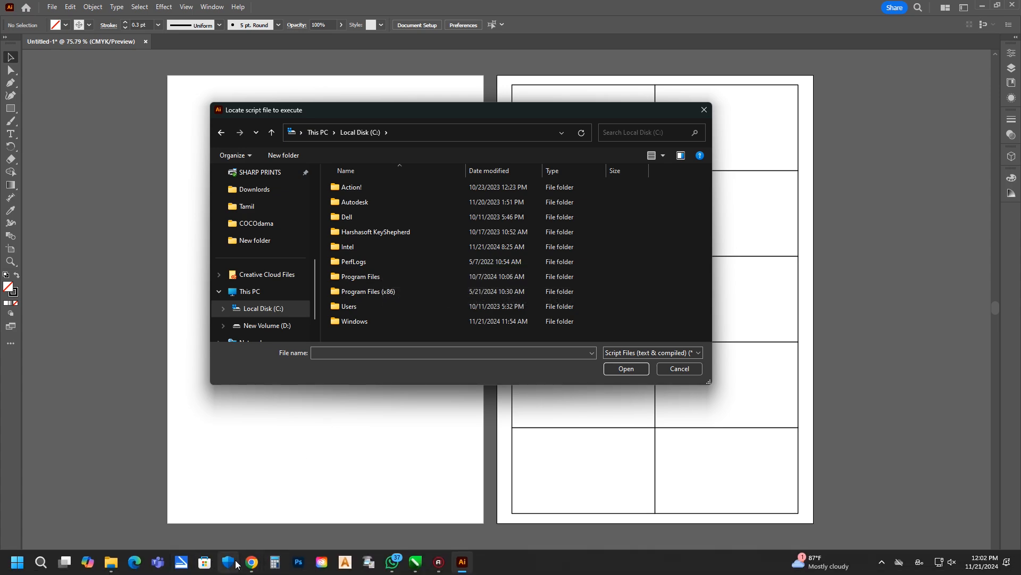
mouse_move(251, 565)
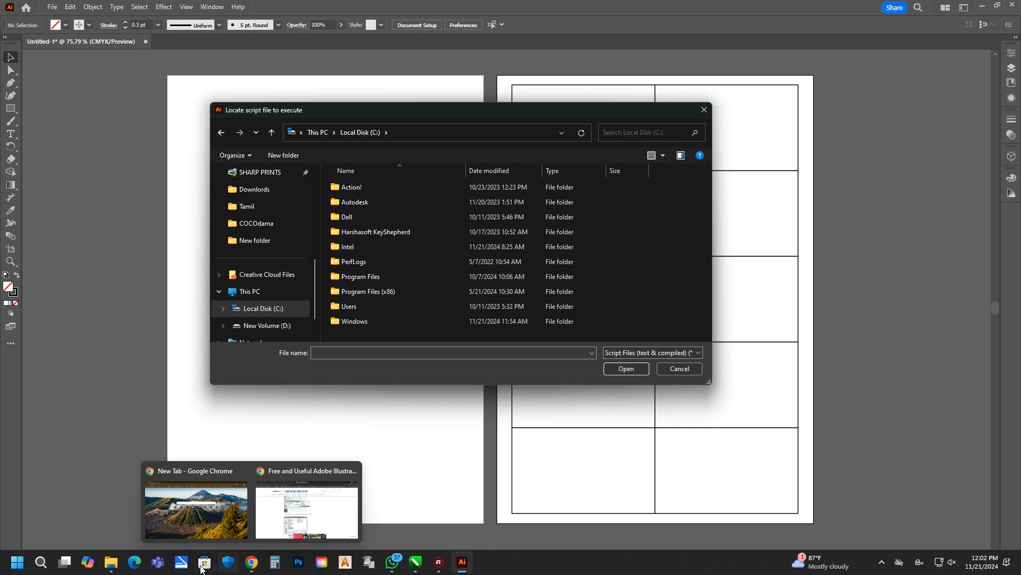
mouse_move(113, 569)
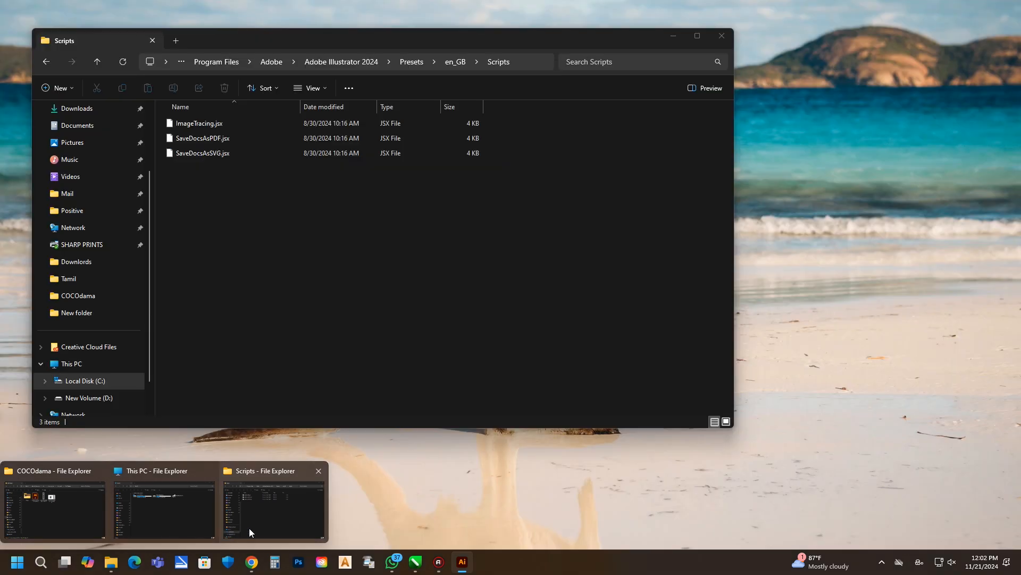
left_click(249, 528)
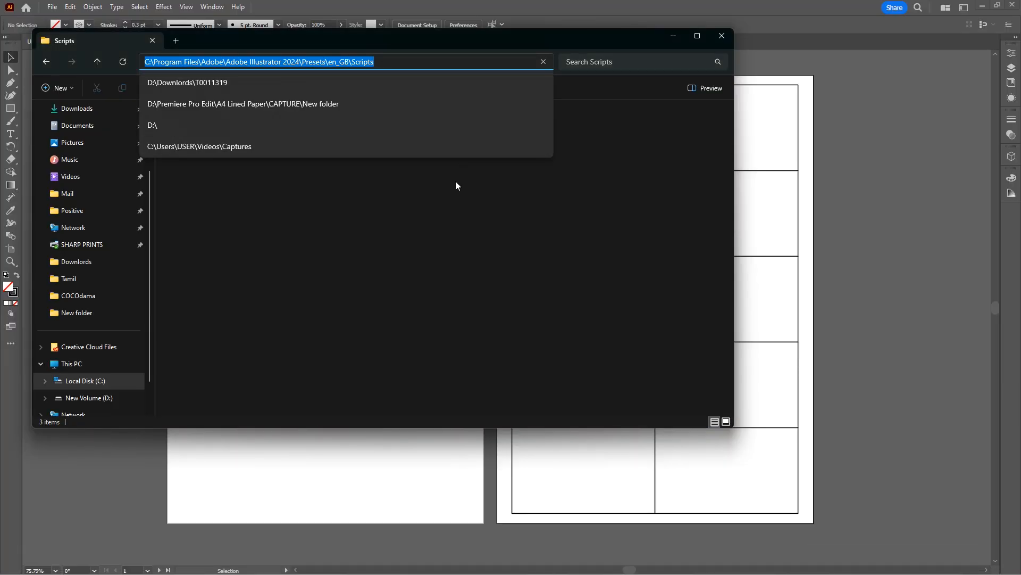
left_click(669, 38)
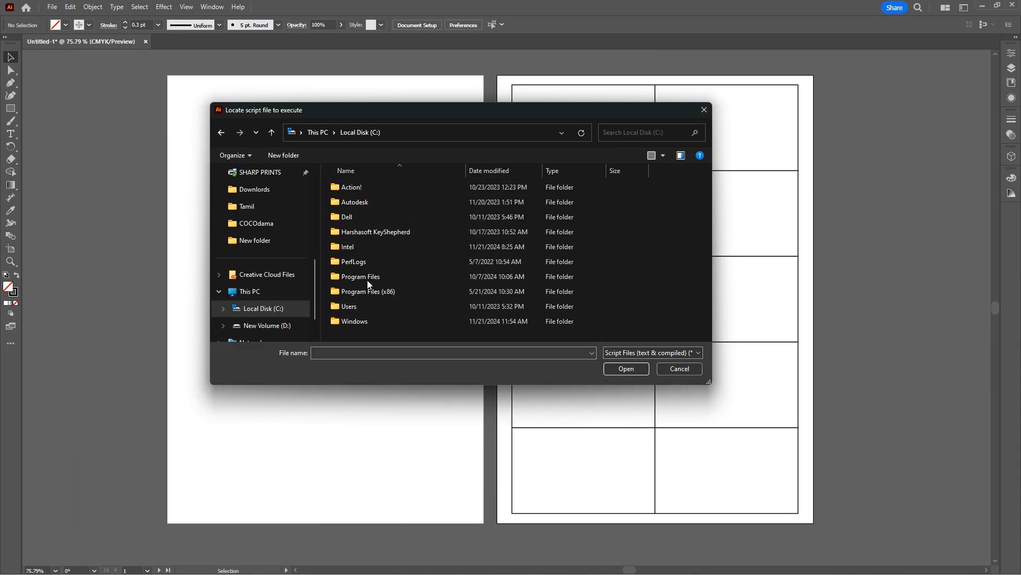
left_click(408, 132)
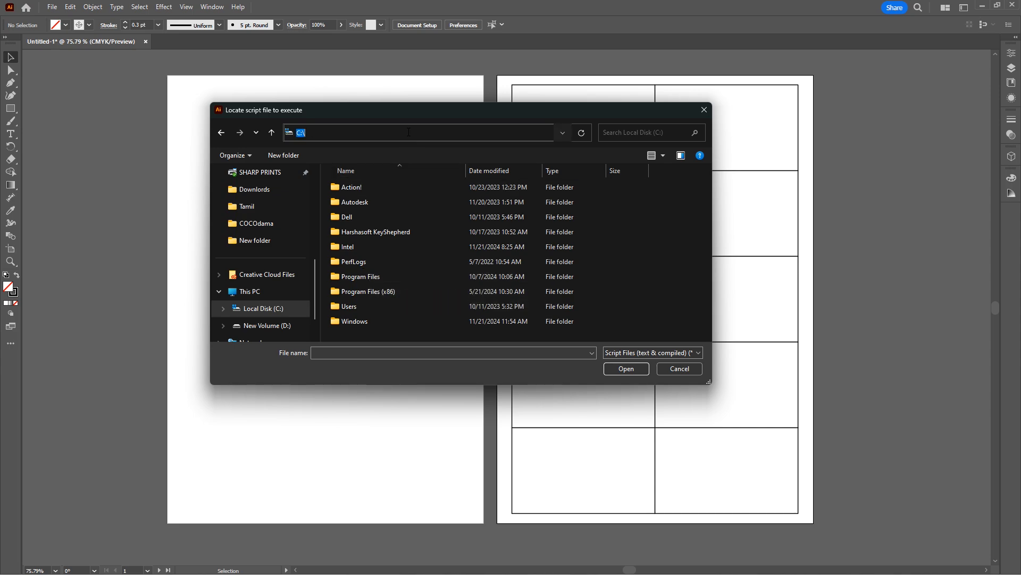
type("C:\\Program Files\\Adobe\\Adobe Illustrator 2024\\Presets\\en_GB\\Scripts")
key("Return")
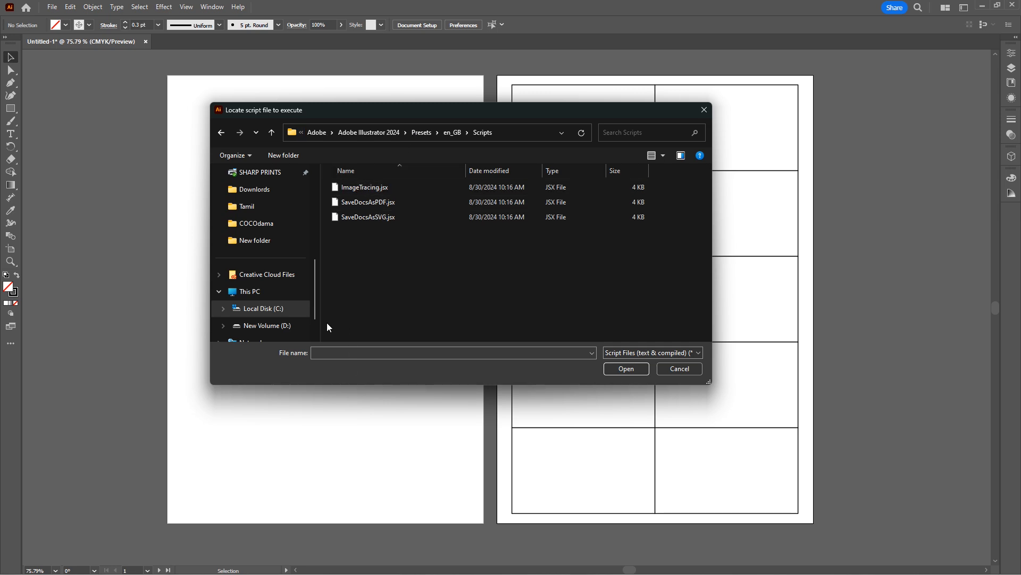
Copy MakeCropMarksAI.jsx from the New folder inside AI Split on drive D: into the Scripts folder, granting administrator permission.
key("super+e")
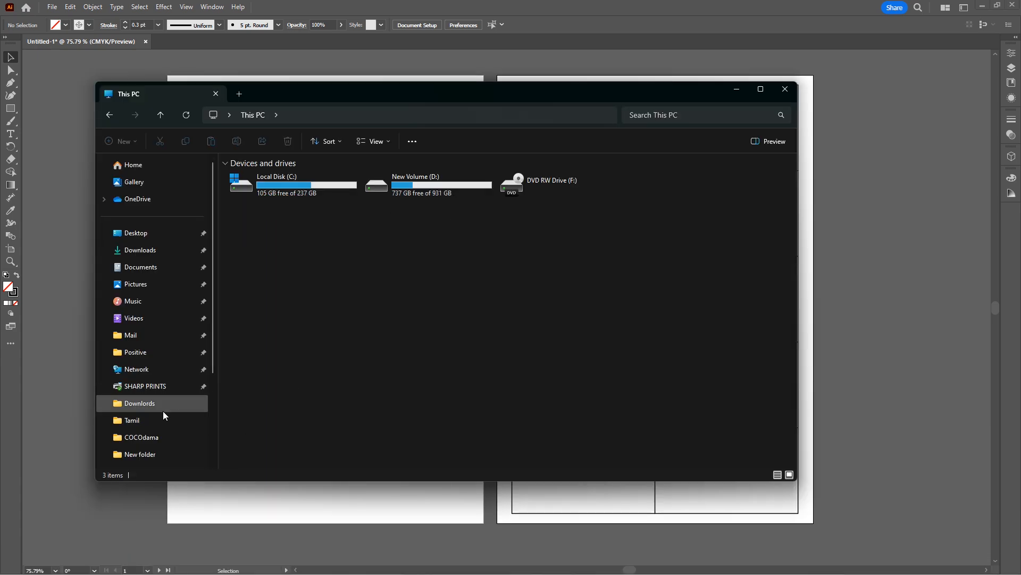
left_click(148, 453)
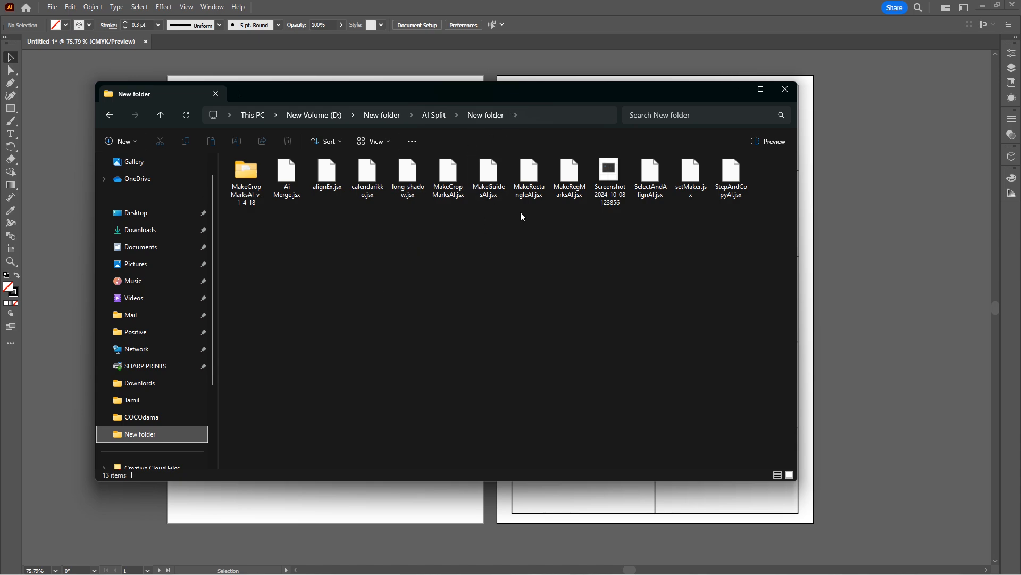
left_click(453, 192)
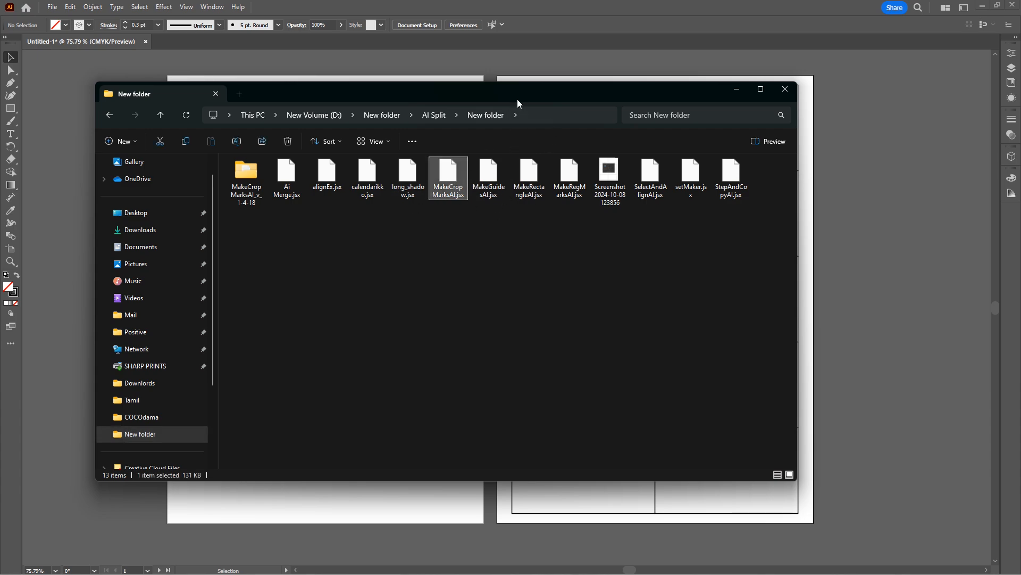
left_click_drag(519, 101, 547, 324)
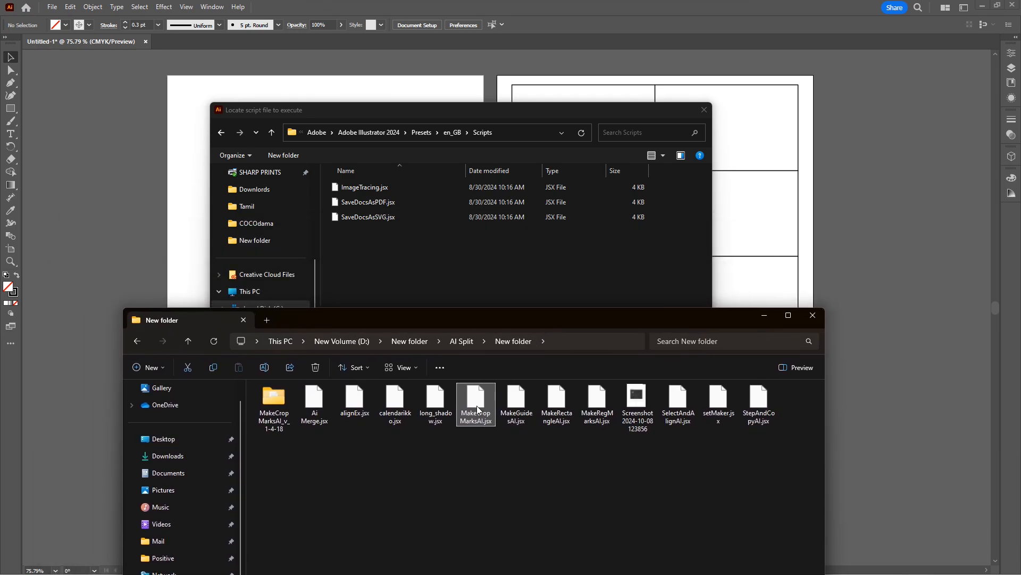
left_click_drag(479, 407, 393, 271)
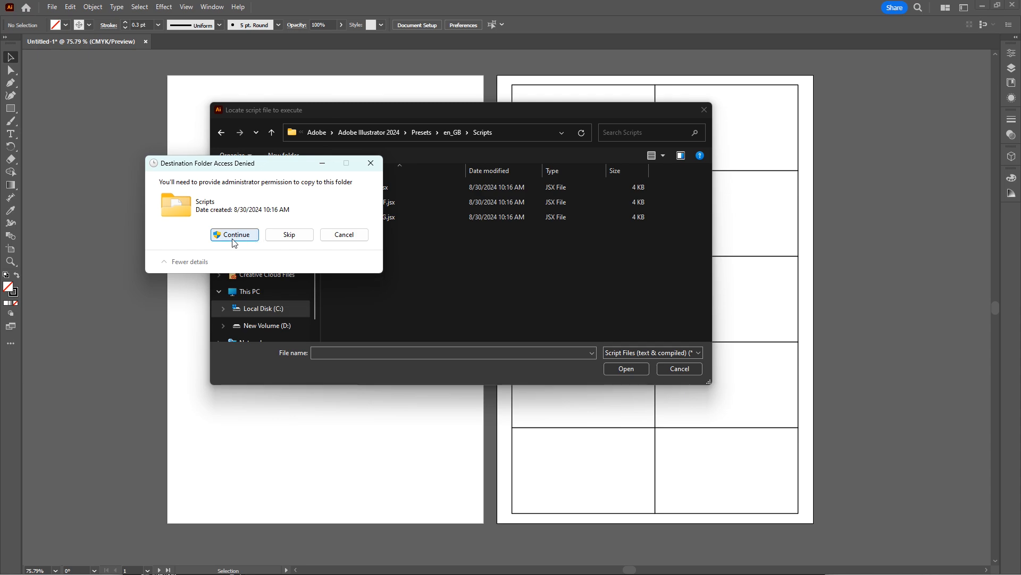
left_click(234, 236)
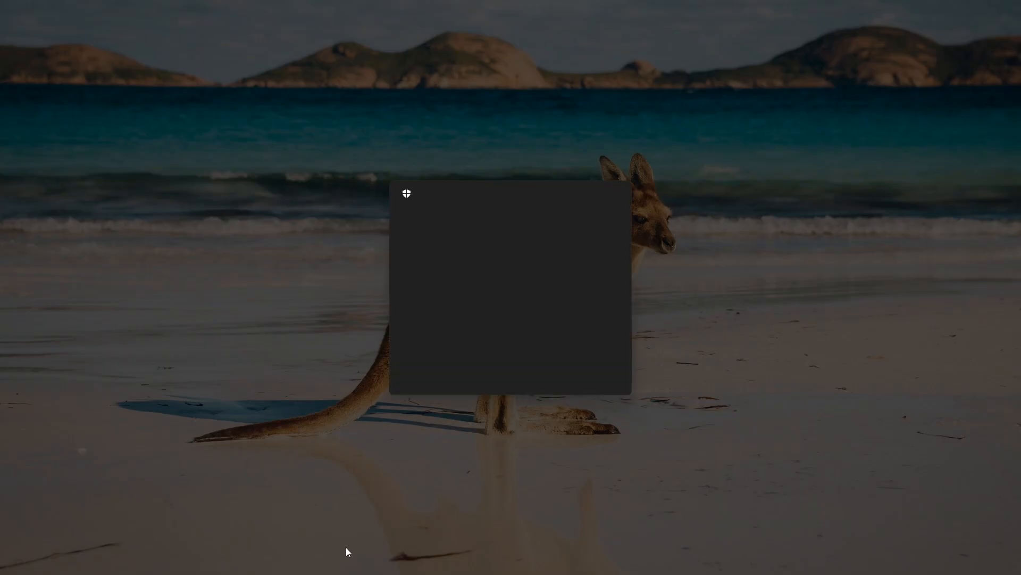
left_click(477, 372)
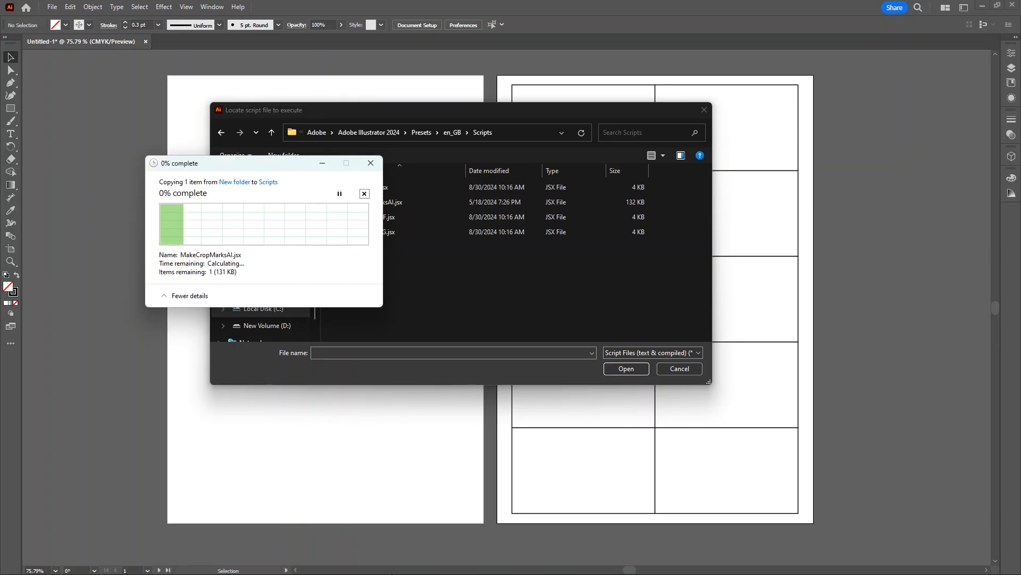
left_click(627, 369)
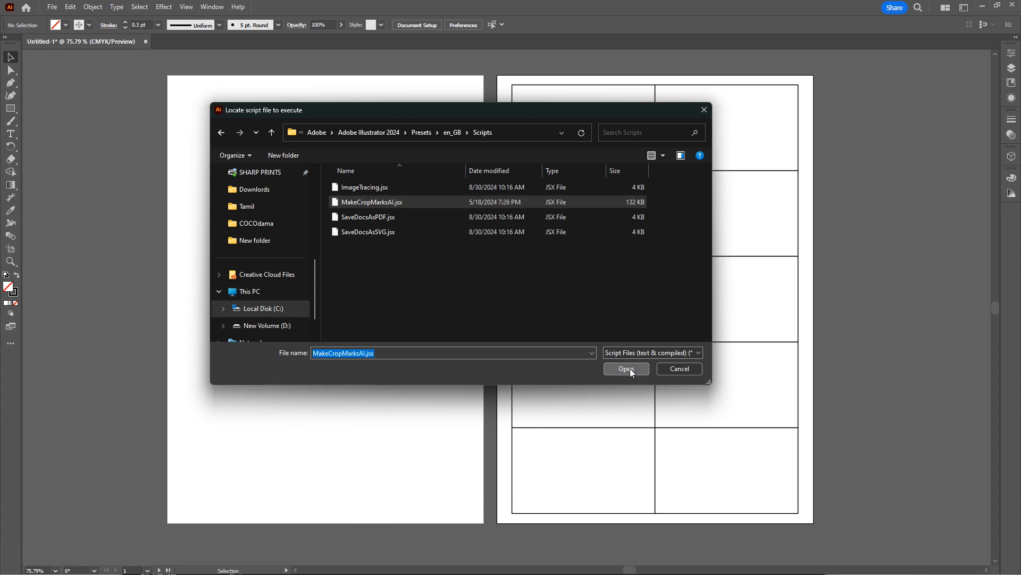
left_click_drag(505, 190, 326, 143)
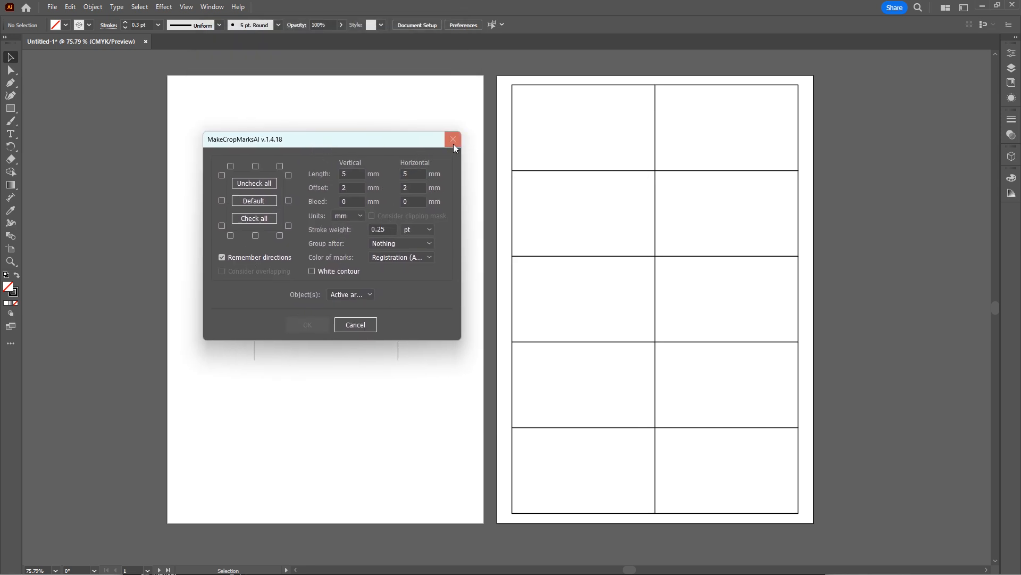
left_click(355, 326)
left_click_drag(507, 83, 815, 517)
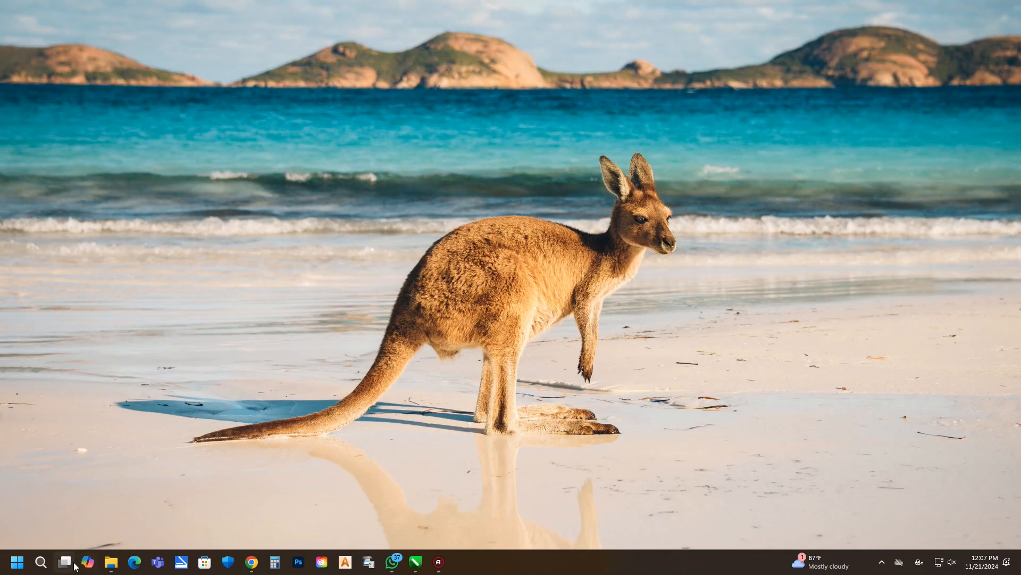
Relaunch Adobe Illustrator 2024 and create a new portrait A4 document, 210 × 297 mm, in CMYK Color.
left_click(24, 566)
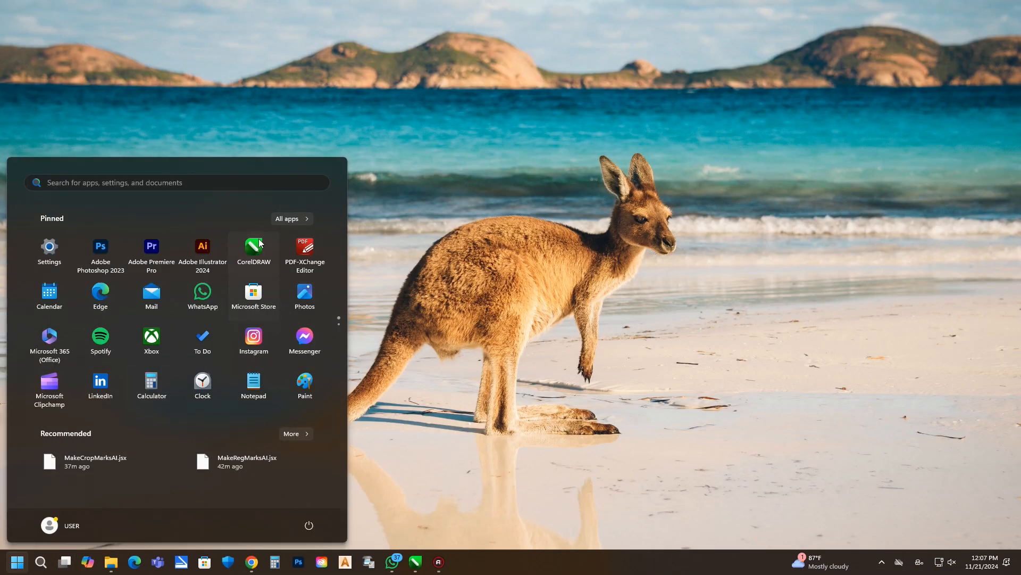
left_click(744, 147)
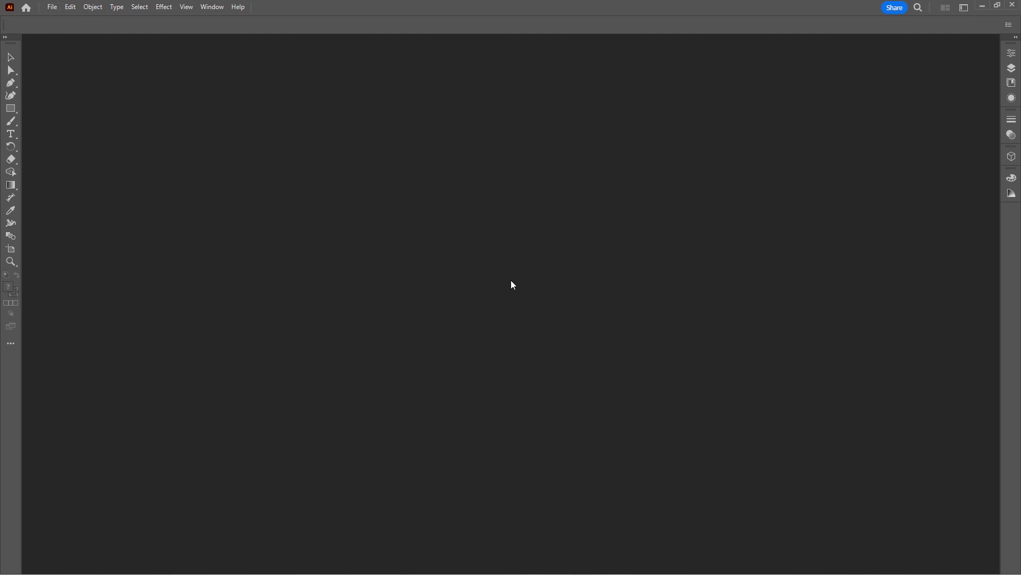
key("ctrl+n")
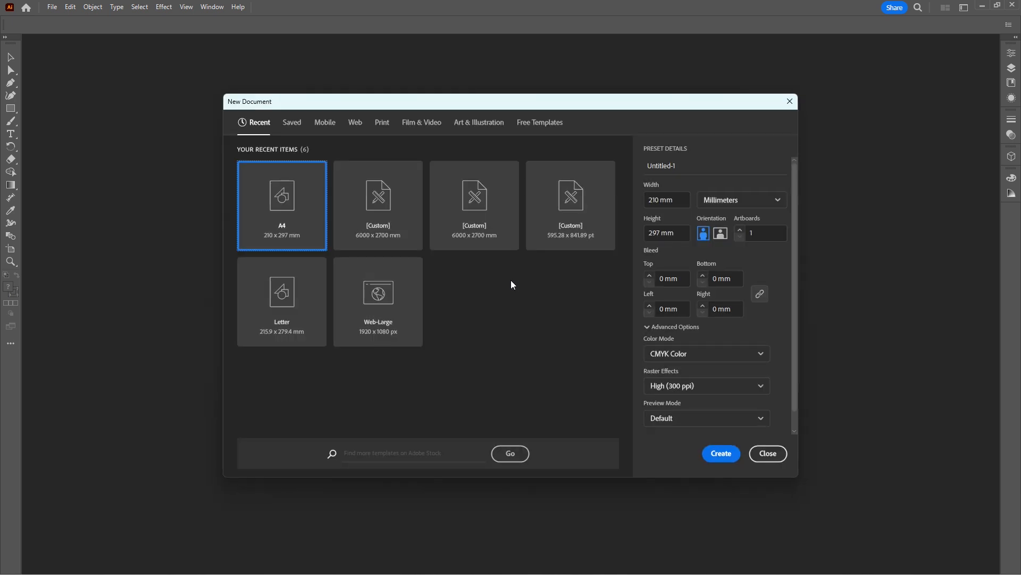
left_click(720, 452)
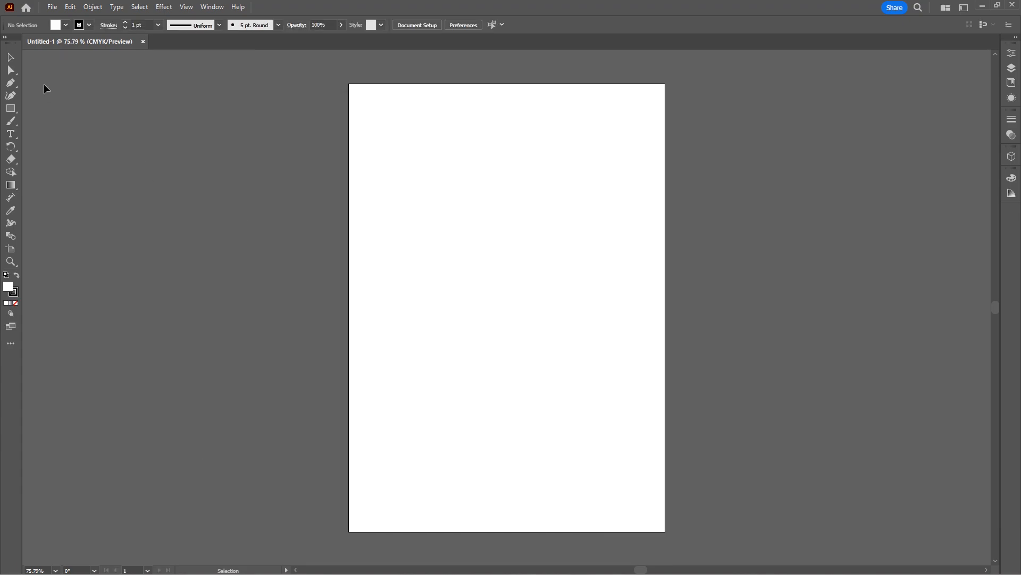
Draw a rectangle about 37 mm wide and 35 mm high in the upper half of the page.
left_click(52, 9)
left_click(325, 147)
left_click(11, 108)
left_click_drag(434, 191, 489, 243)
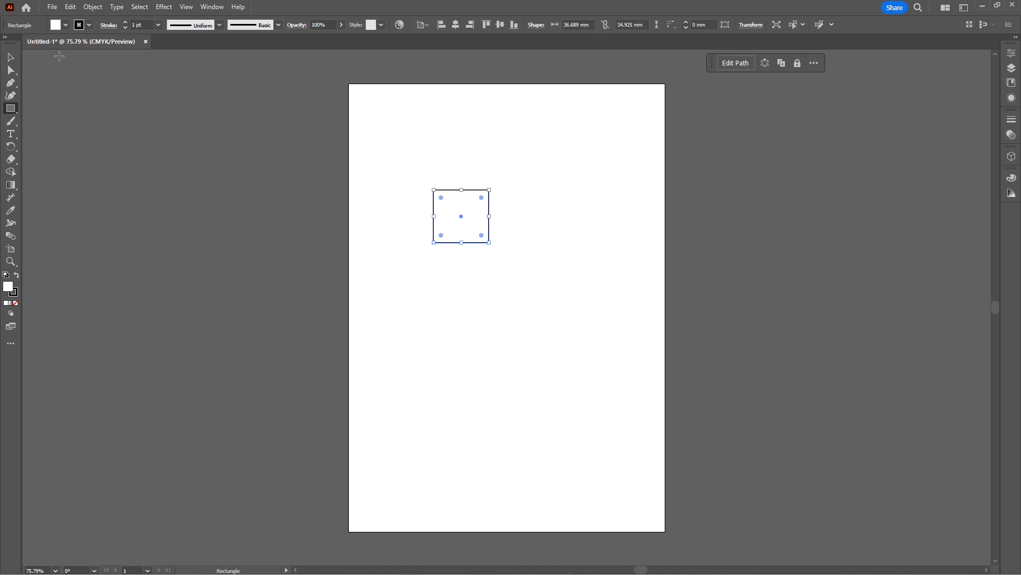
key("v")
left_click_drag(450, 244, 506, 244)
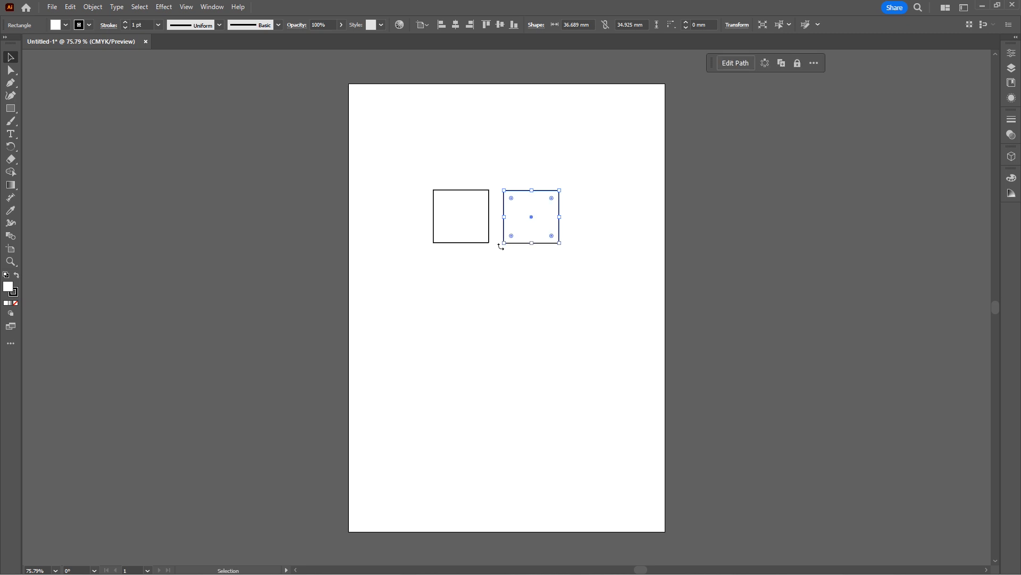
key("Delete")
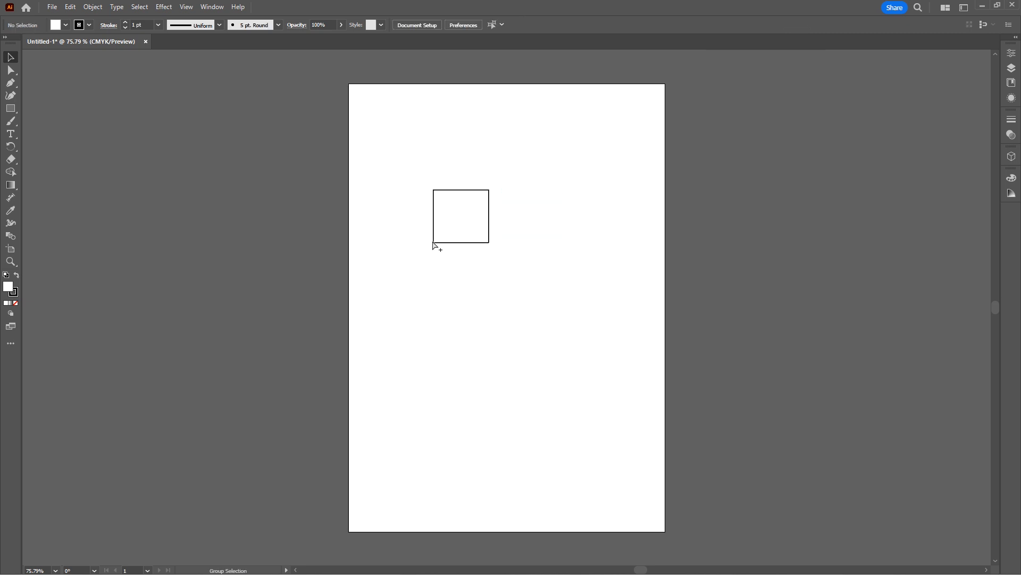
Duplicate the rectangle edge to edge beside the original, and copy the pair directly below to form a two-by-two grid.
left_click_drag(434, 244, 492, 247)
left_click_drag(493, 247, 484, 229)
left_click(505, 267)
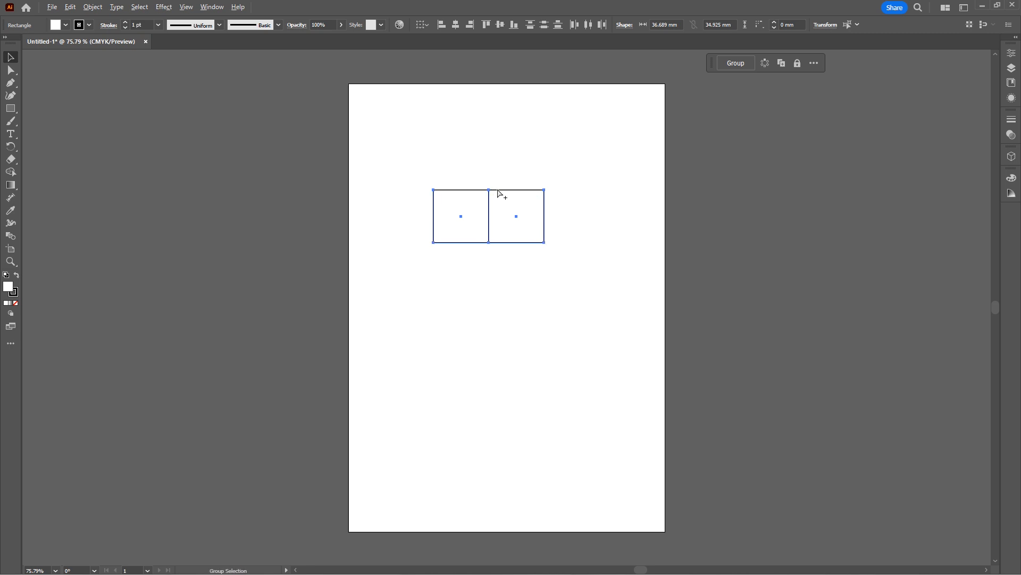
left_click_drag(499, 192, 497, 244)
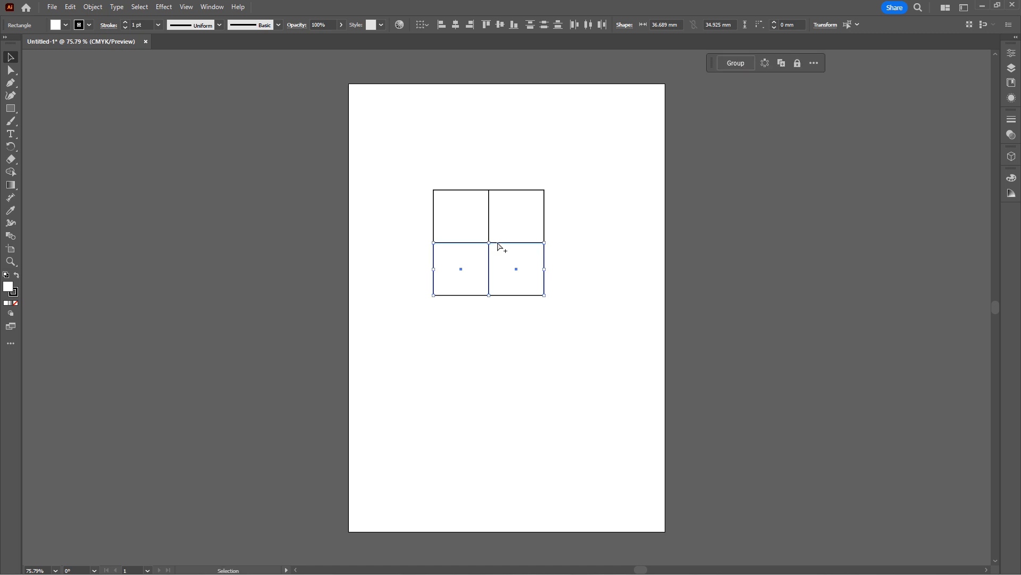
Select all four rectangles of the grid and run the installed MakeCropMarksAI script on them.
scroll(426, 202, "up", 2)
left_click_drag(396, 159, 632, 380)
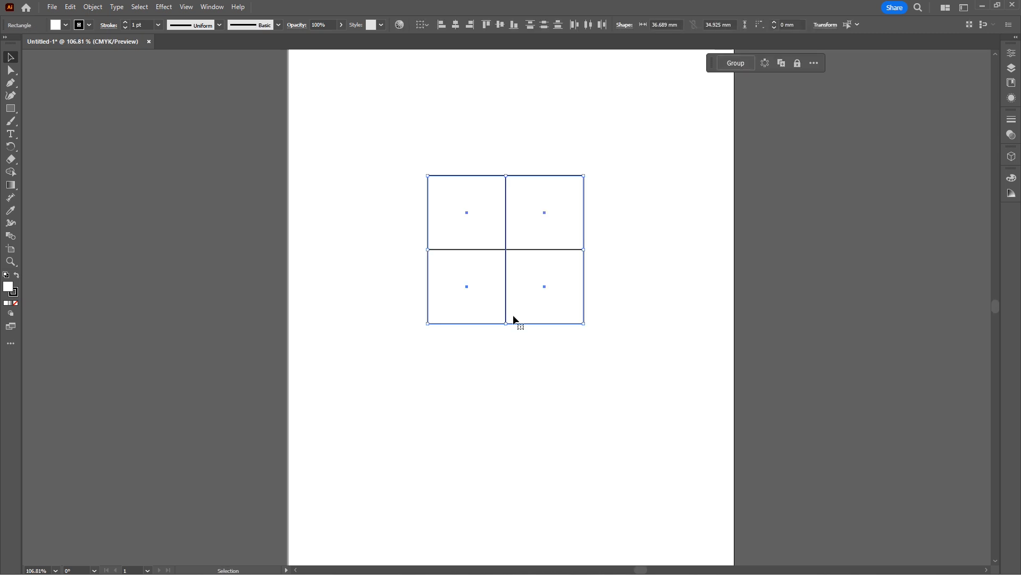
left_click(71, 6)
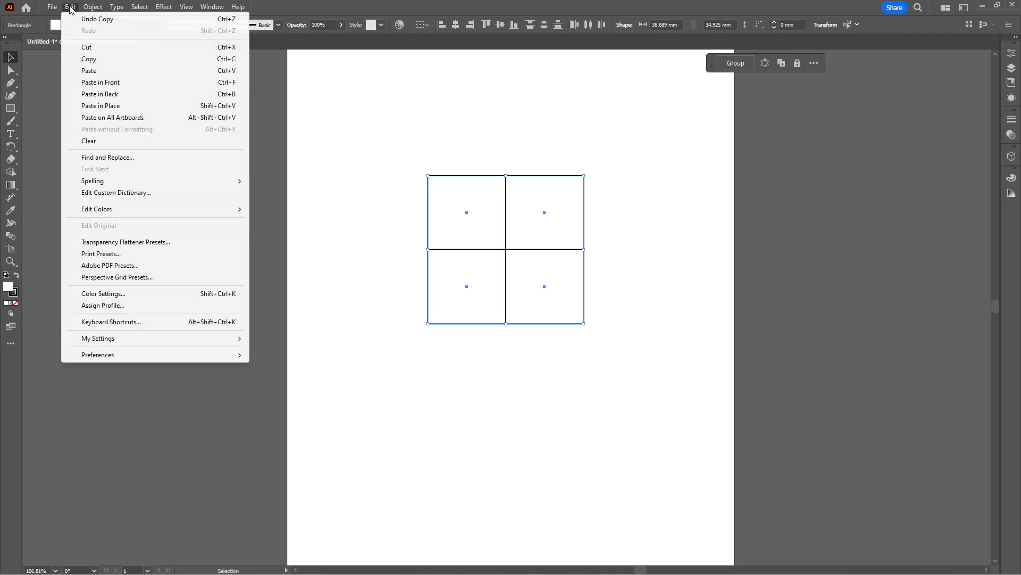
mouse_move(89, 5)
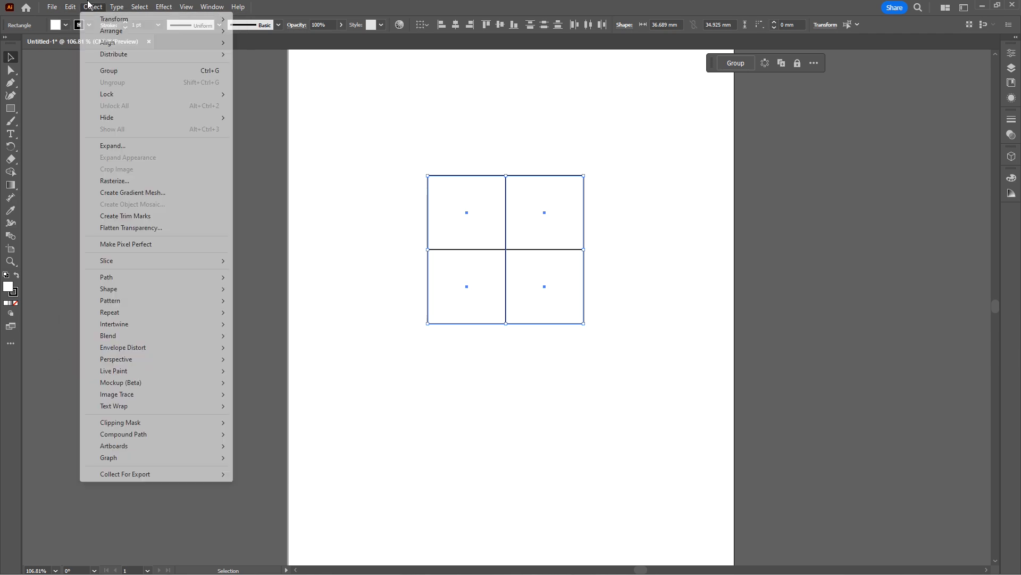
mouse_move(52, 7)
mouse_move(87, 284)
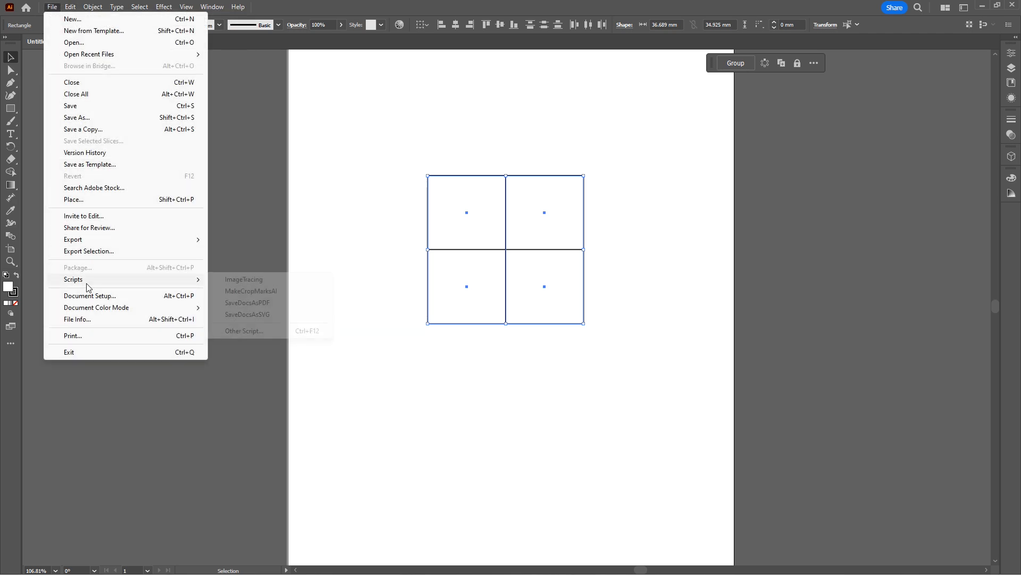
left_click(250, 293)
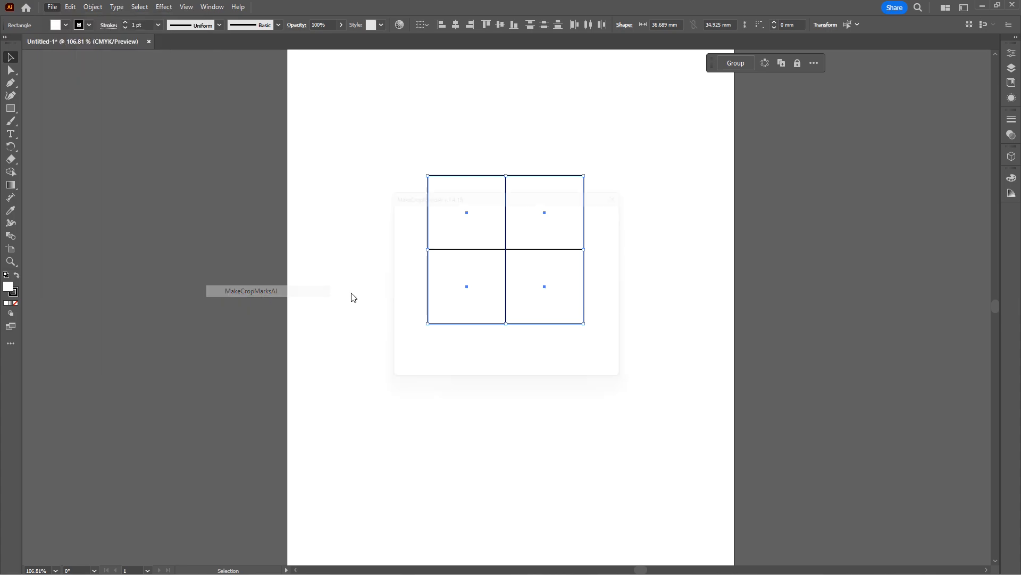
Choose the default crop mark positions for the four rectangles and set the vertical and horizontal mark length to 3 mm.
left_click_drag(499, 198, 742, 172)
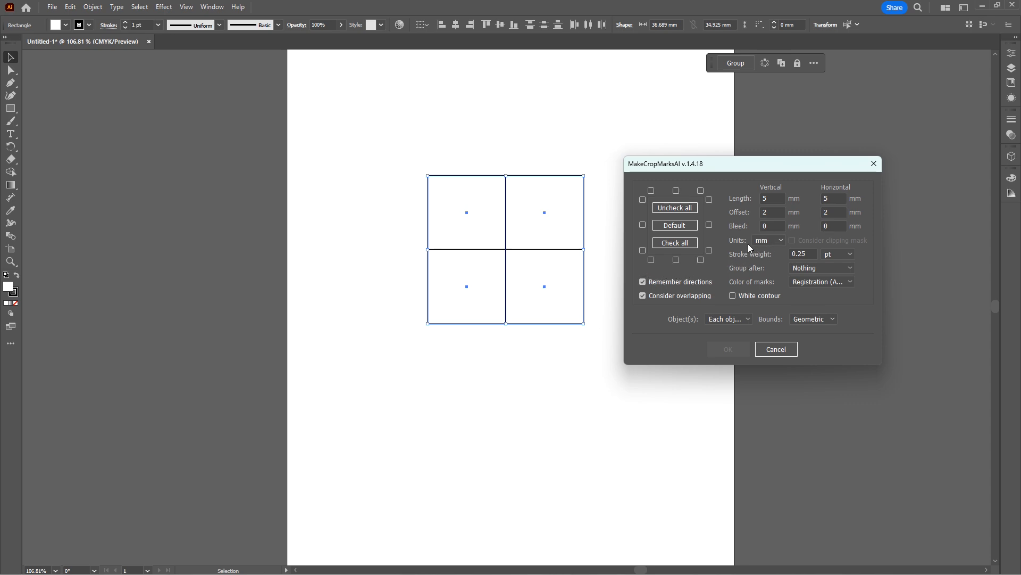
left_click(674, 245)
left_click(661, 227)
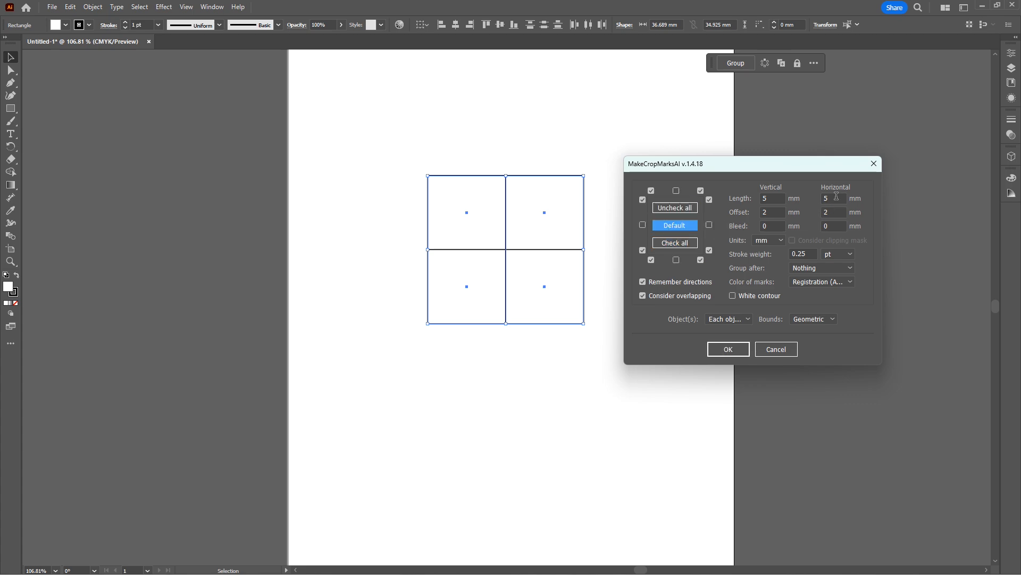
left_click(765, 198)
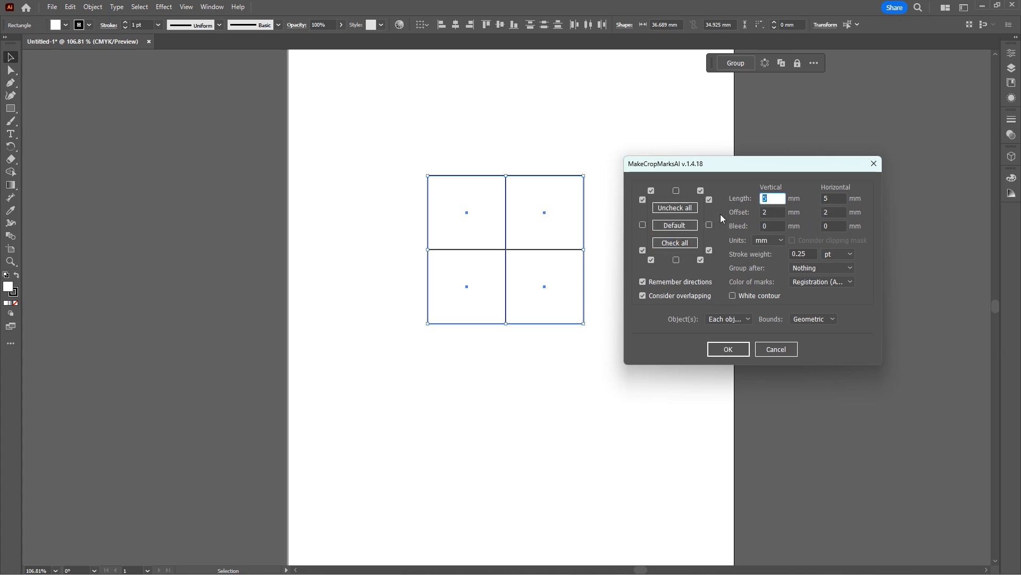
type("3")
key("Tab")
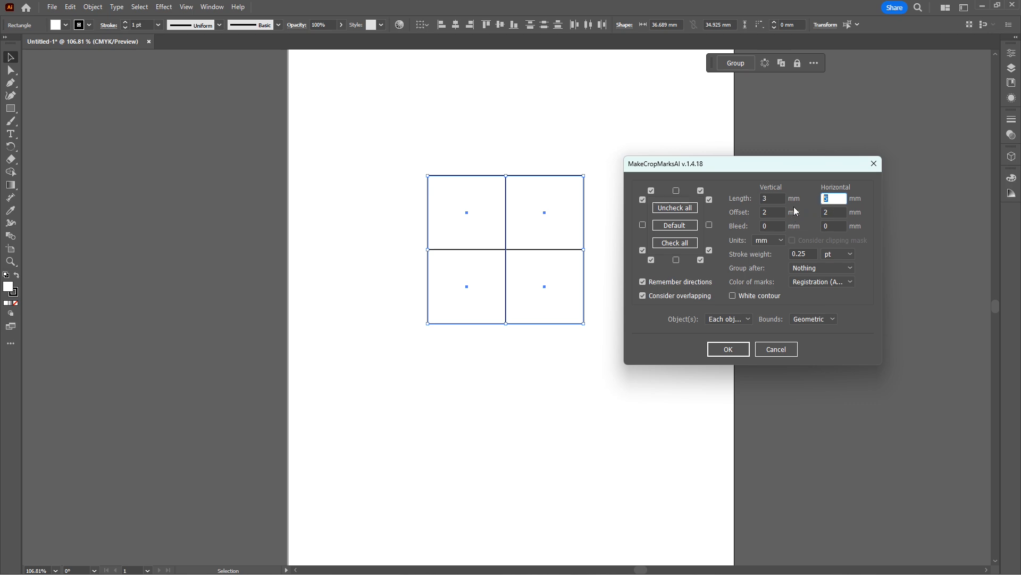
type("3")
Set both the vertical and horizontal crop mark offset to 2 mm.
key("Tab")
type("3")
left_click(770, 212)
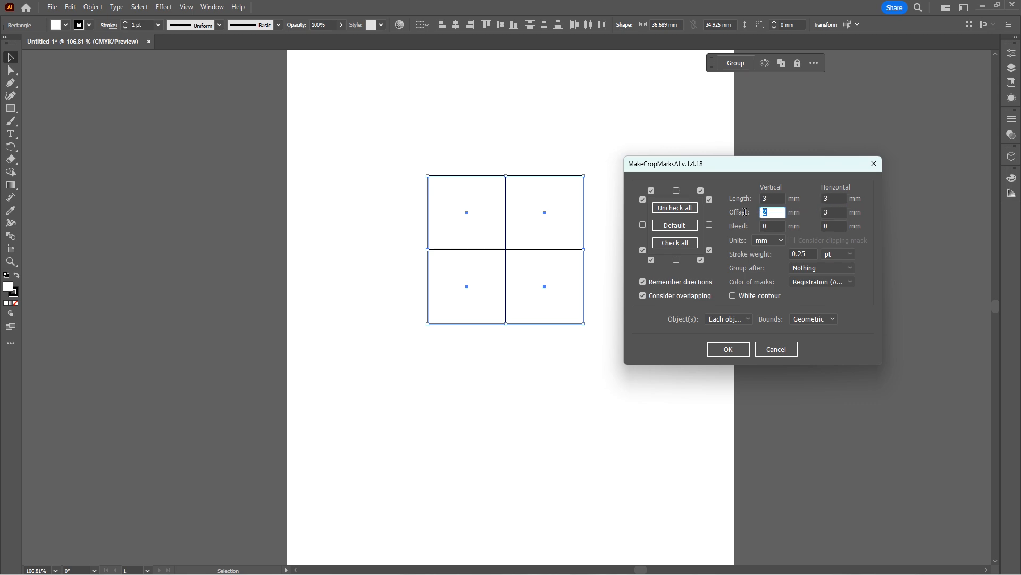
type("3")
double_click(829, 211)
type("2")
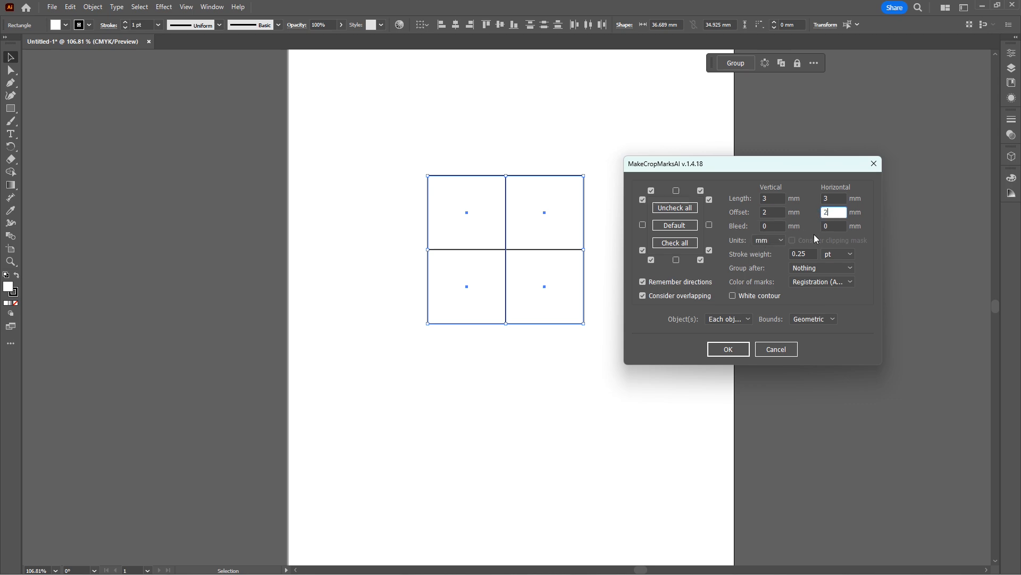
Set the vertical and horizontal bleed to 3 mm, generate the crop marks around the two-by-two grid and deselect it.
double_click(765, 226)
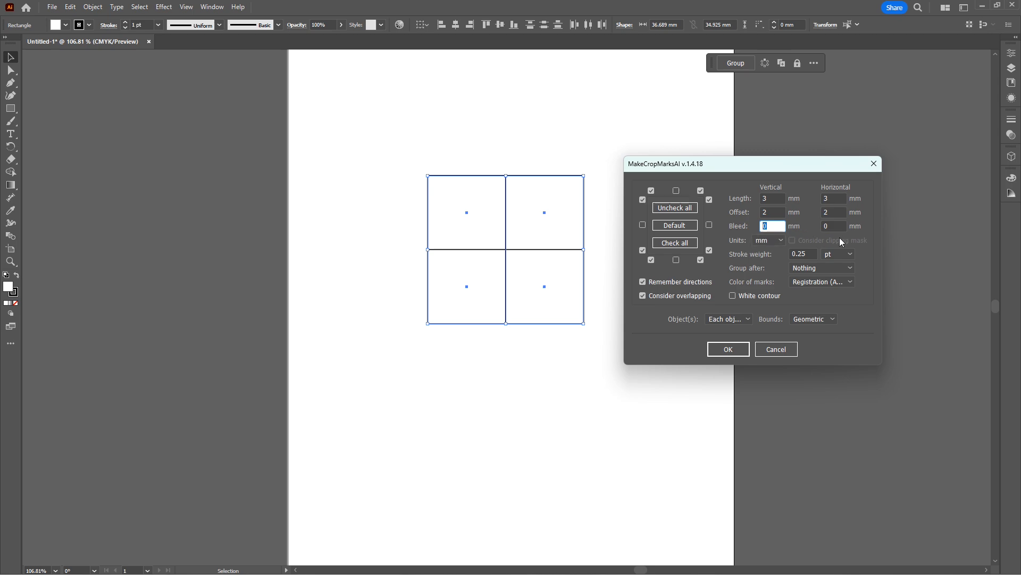
type("3")
key("Tab")
type("3")
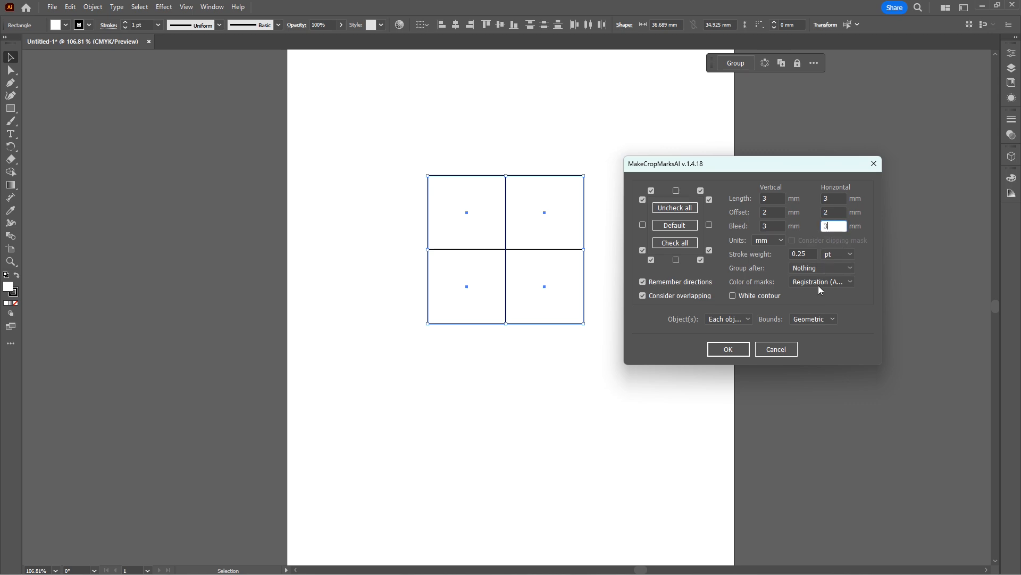
left_click(729, 349)
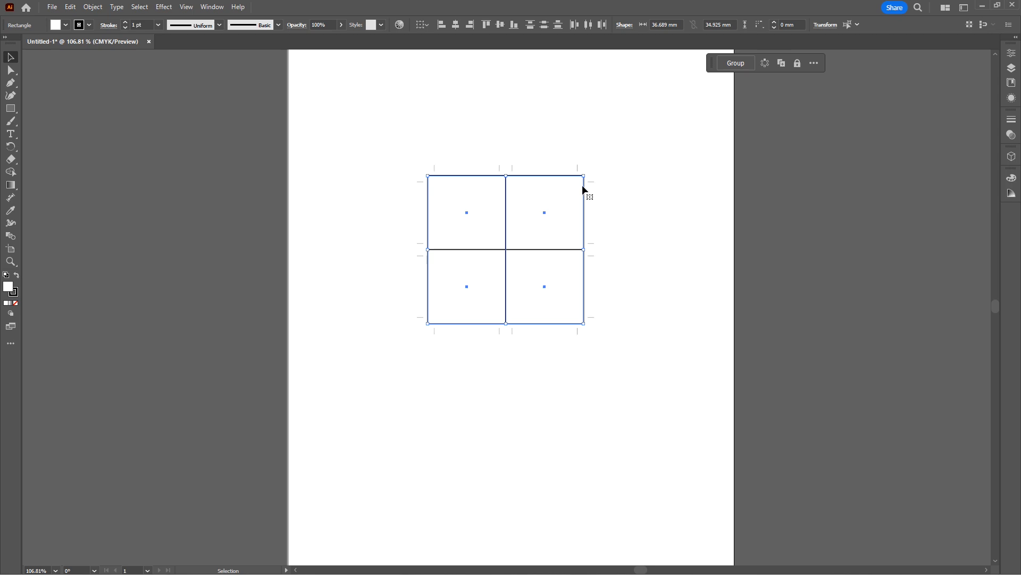
scroll(546, 182, "up", 5)
scroll(546, 322, "up", 1)
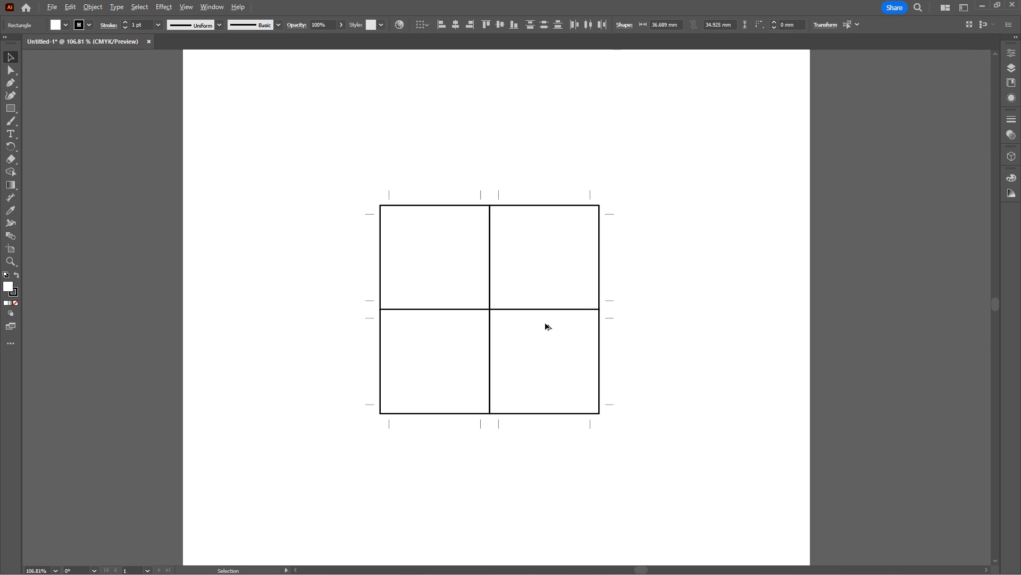
scroll(548, 327, "up", 2)
left_click(668, 249)
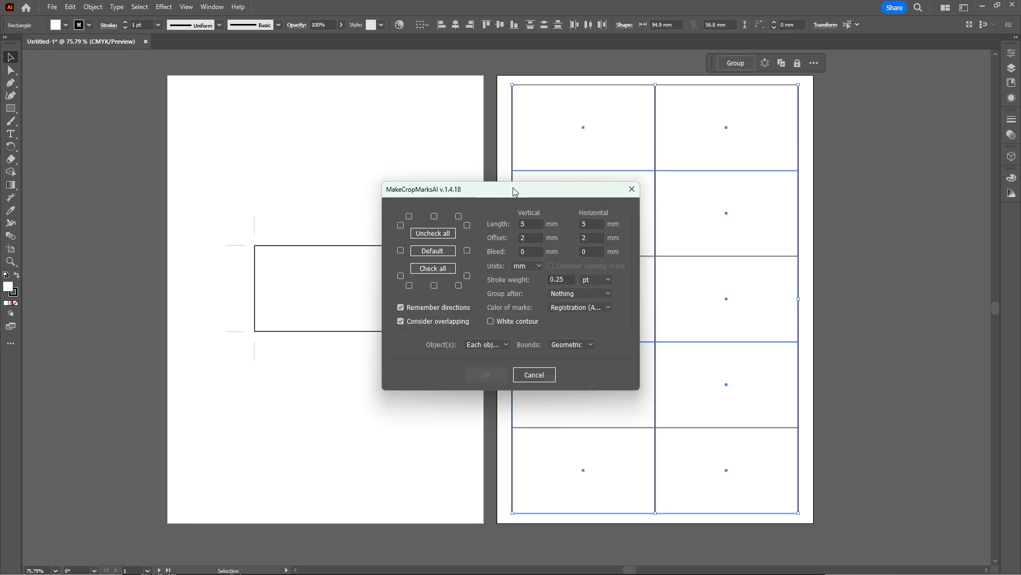
Try all and no mark positions for the two-by-five rectangle grid, and restore the default crop mark positions.
left_click_drag(520, 198, 297, 169)
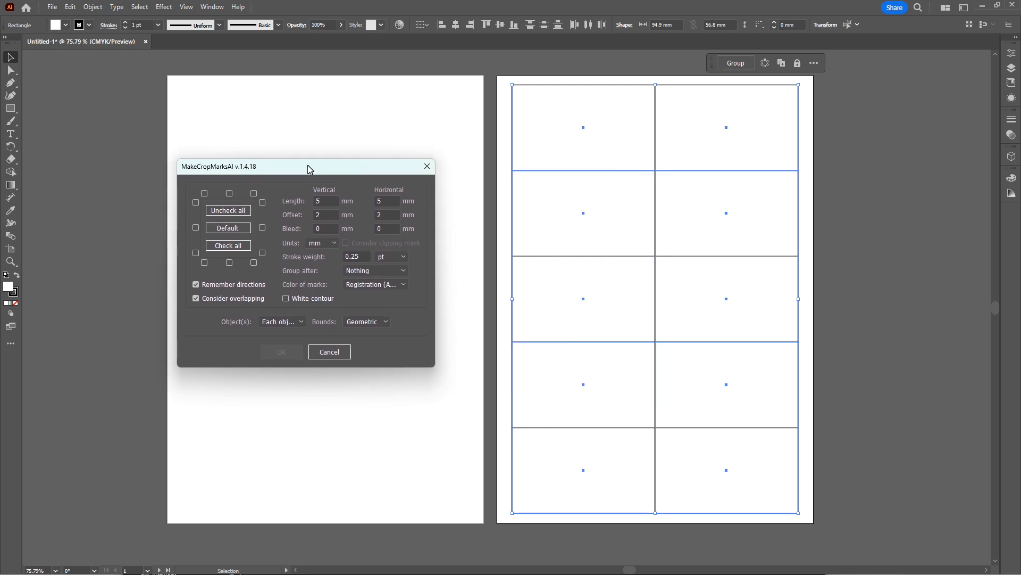
left_click(234, 249)
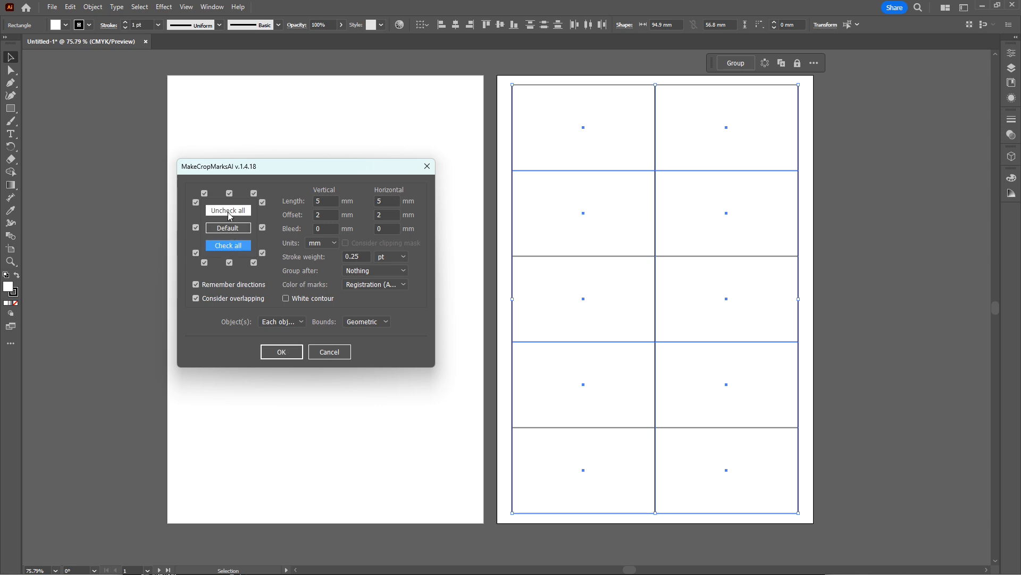
left_click(229, 213)
left_click(228, 227)
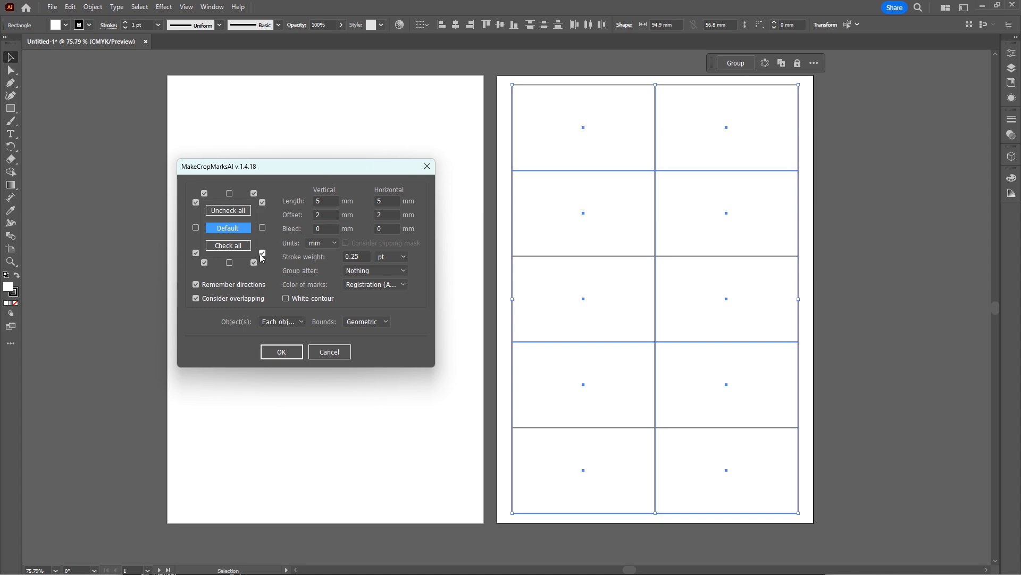
Set the crop mark length and offset to 3 mm, both vertically and horizontally.
left_click(327, 201)
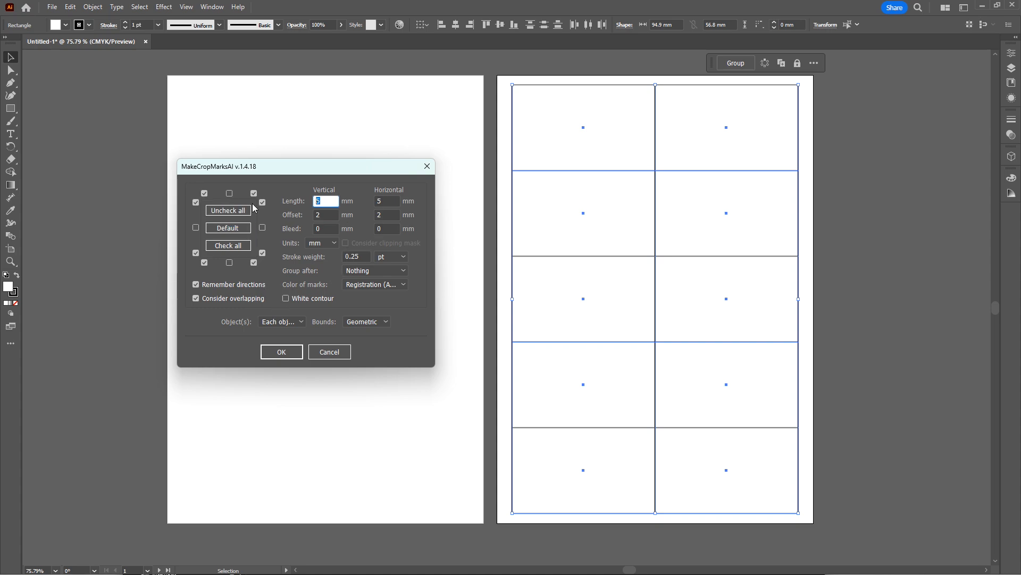
type("3")
key("Tab")
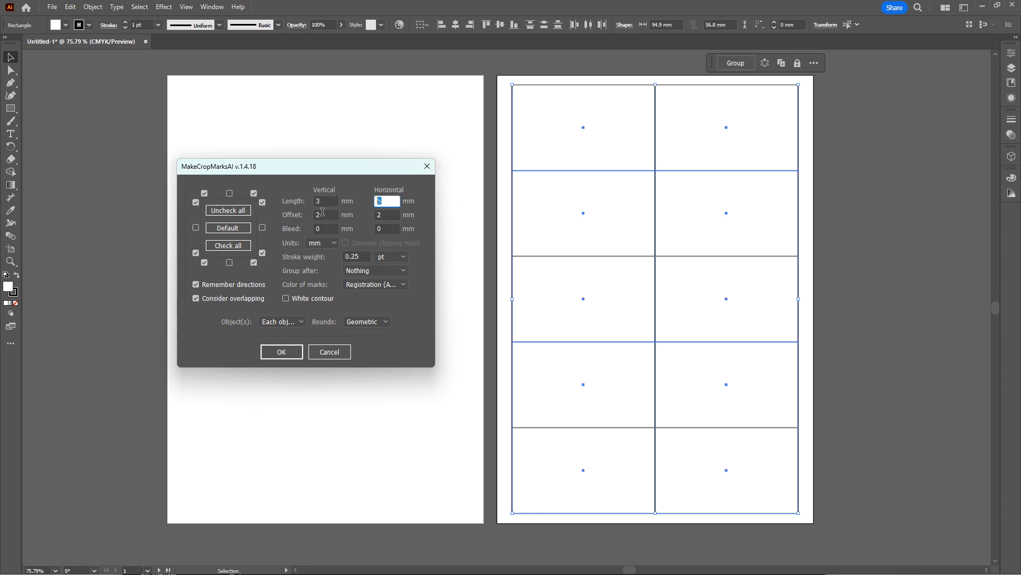
type("3")
key("Tab")
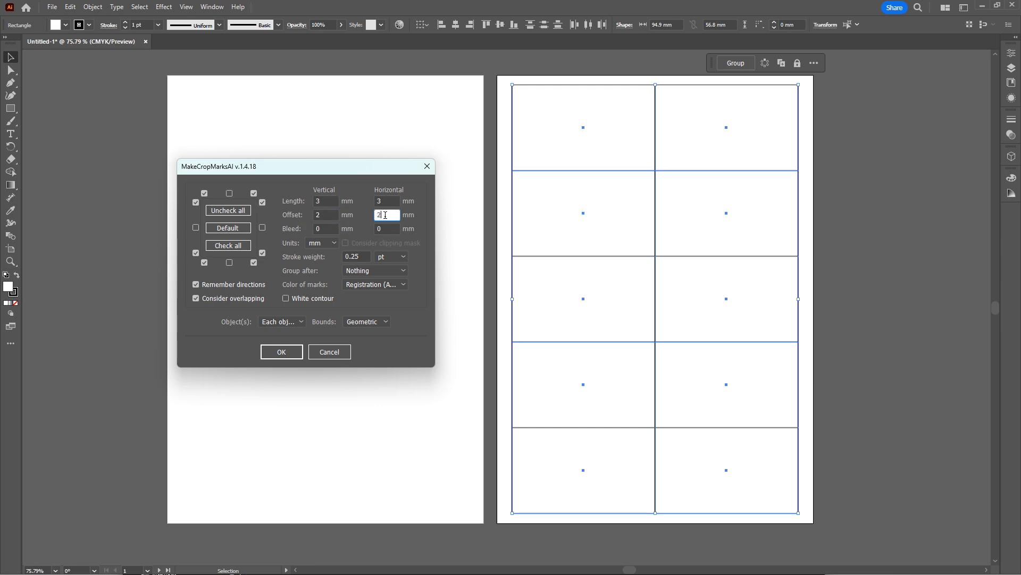
type("3")
key("shift+Tab")
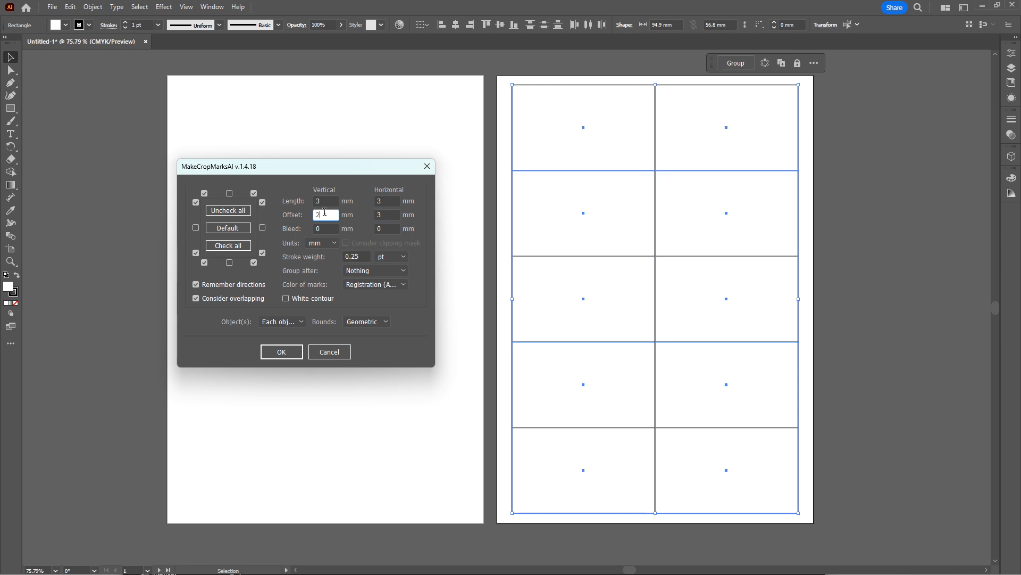
type("3")
Set the vertical and horizontal bleed to 3 mm with units in mm, and generate the crop marks around the two-by-five grid.
key("Tab")
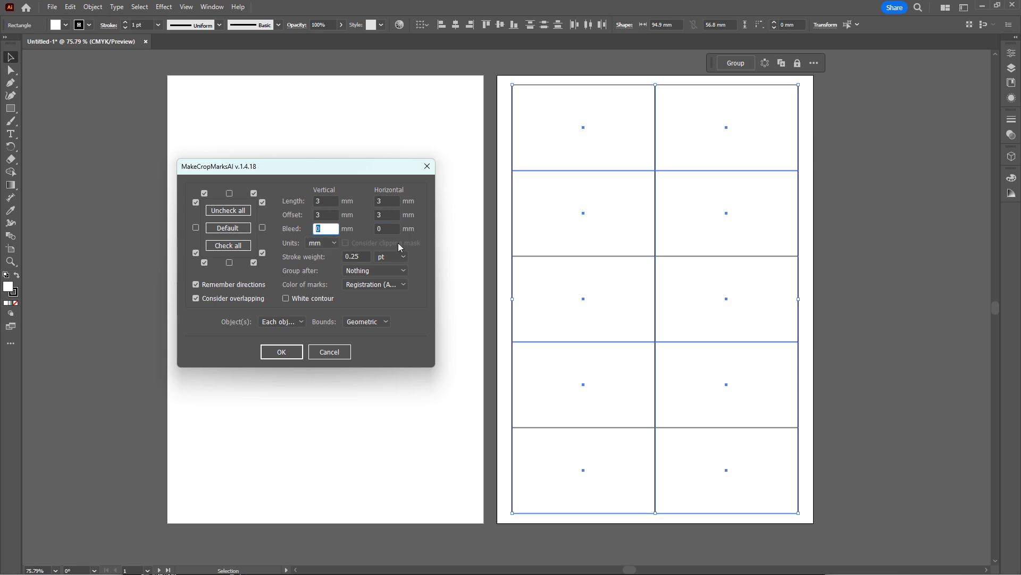
type("3")
key("Tab")
type("3")
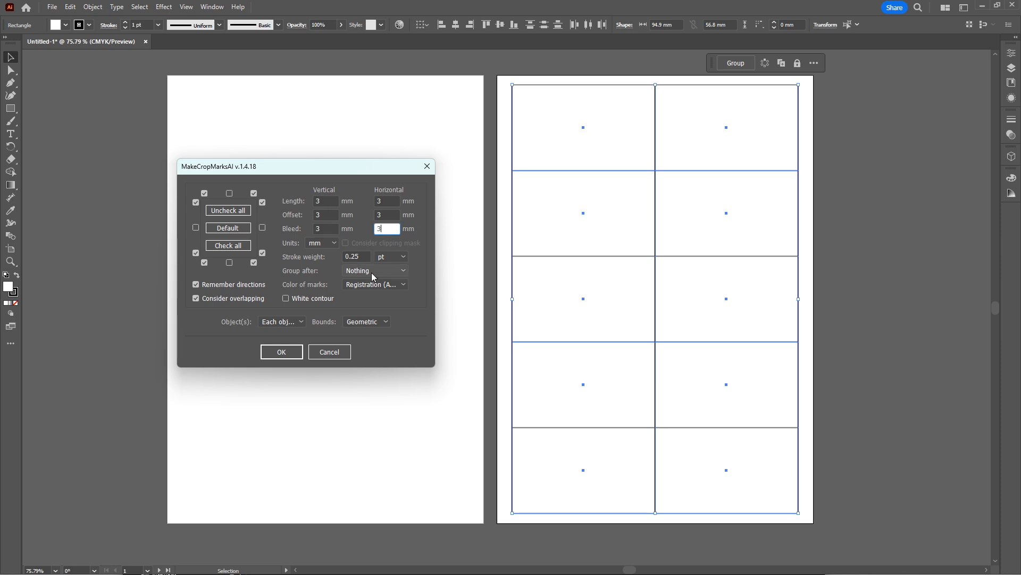
left_click(333, 244)
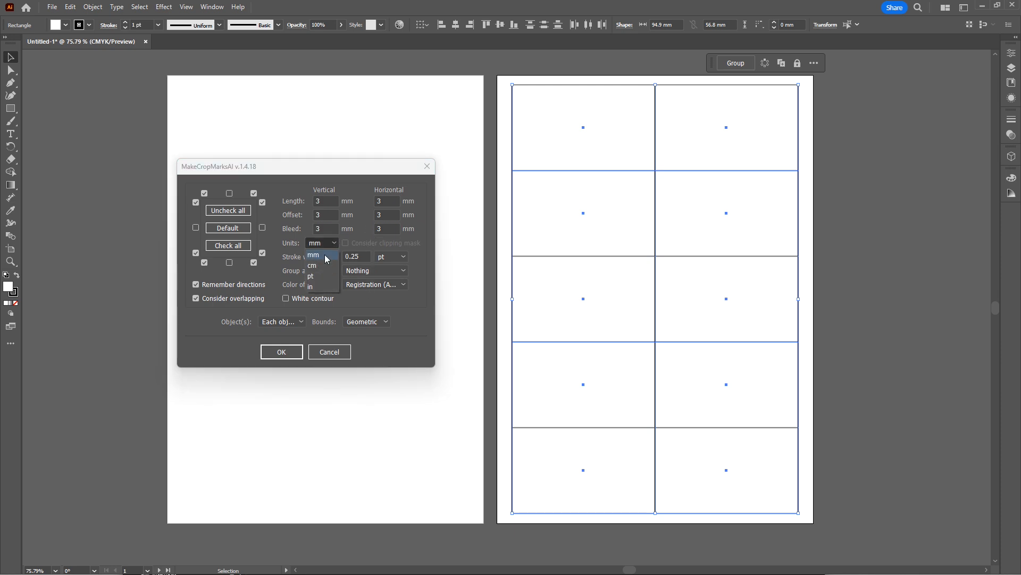
left_click(397, 334)
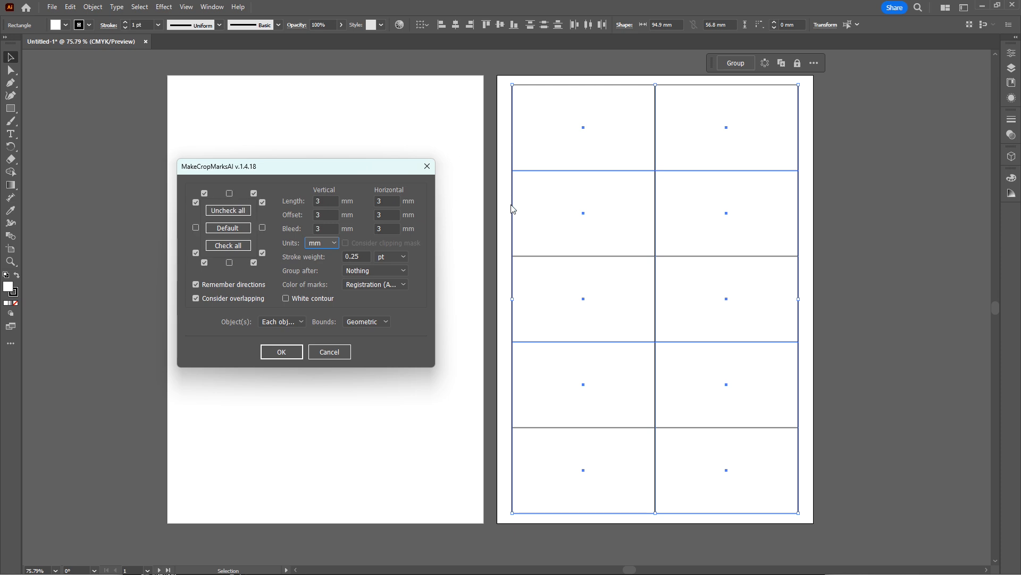
left_click(294, 354)
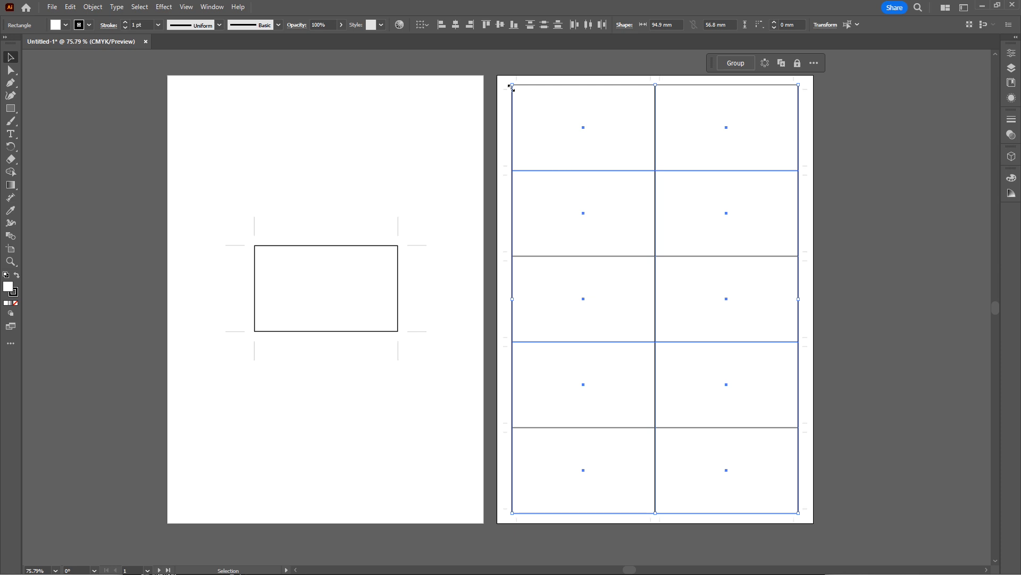
left_click(508, 109)
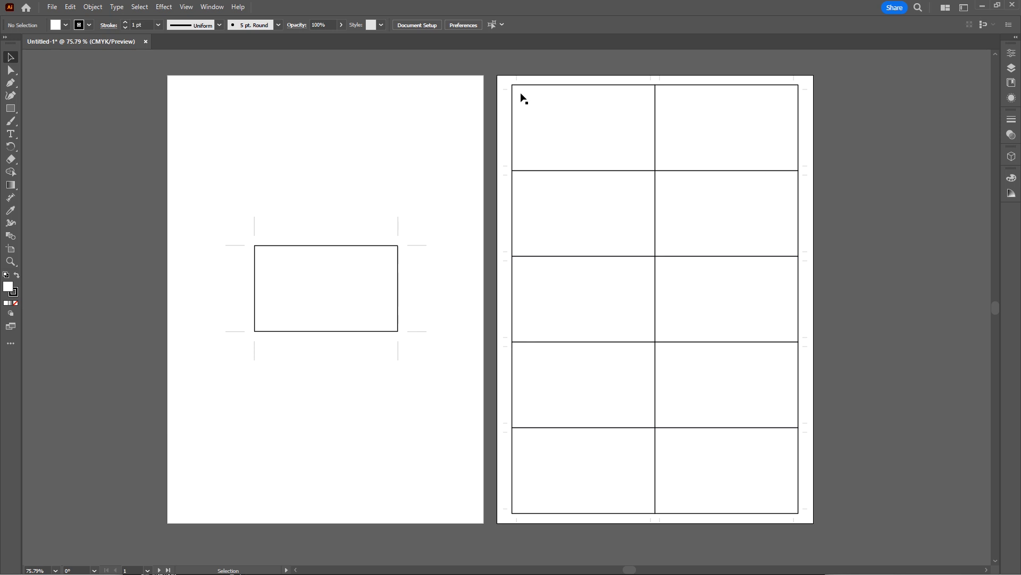
Examine the generated crop marks up close along the outer edges of the two-by-five grid, near its first rectangle.
left_click(516, 78)
left_click(507, 91)
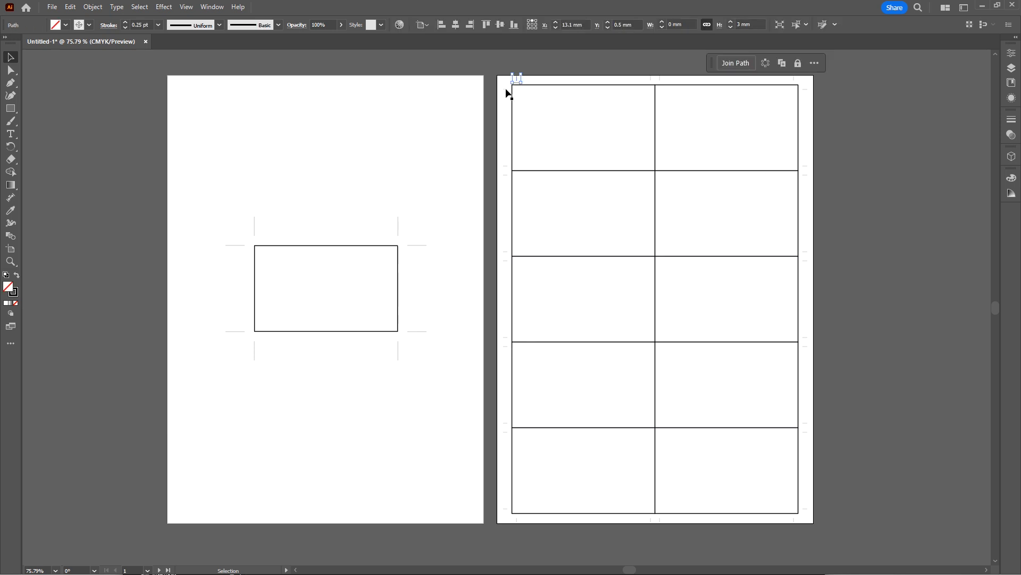
left_click_drag(506, 170, 506, 175)
scroll(556, 120, "up", 2)
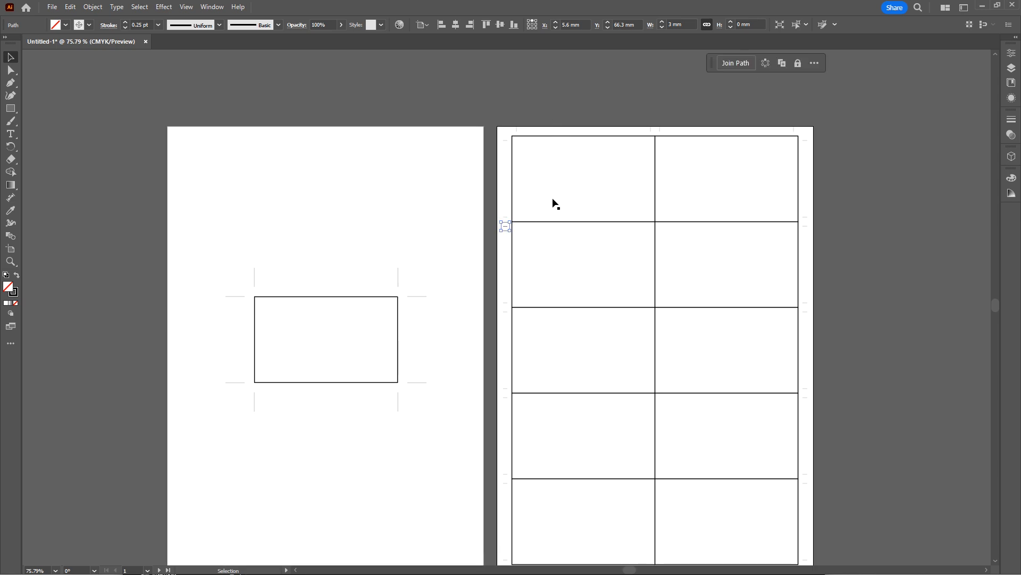
scroll(553, 205, "up", 1, "alt")
scroll(552, 212, "up", 1, "alt")
scroll(540, 174, "up", 1, "alt")
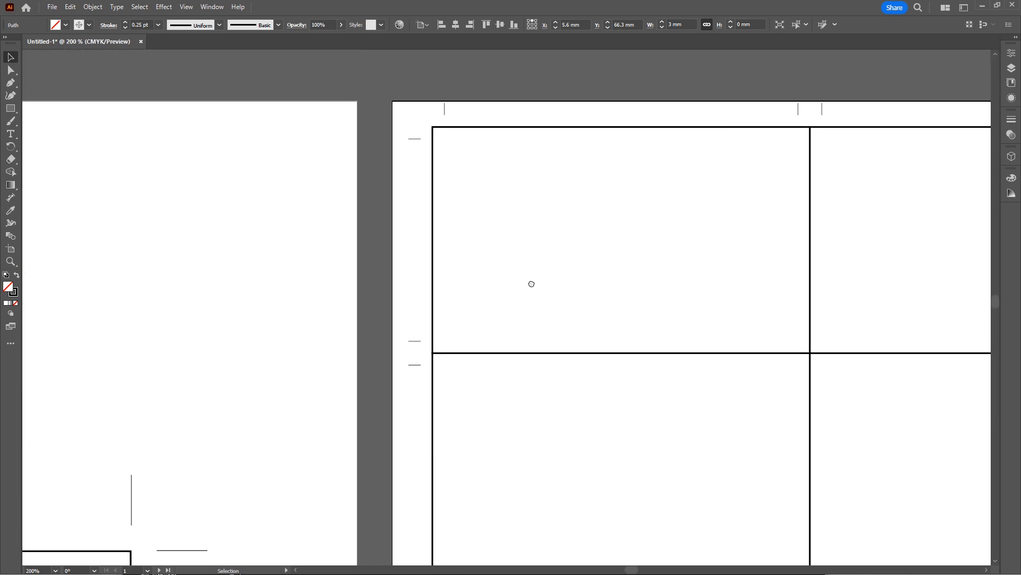
left_click(418, 182)
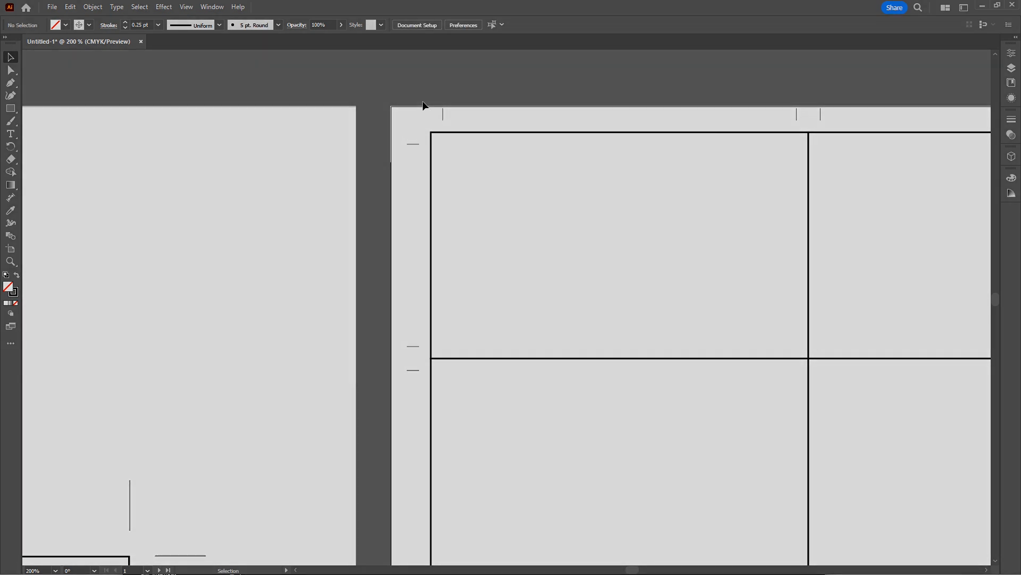